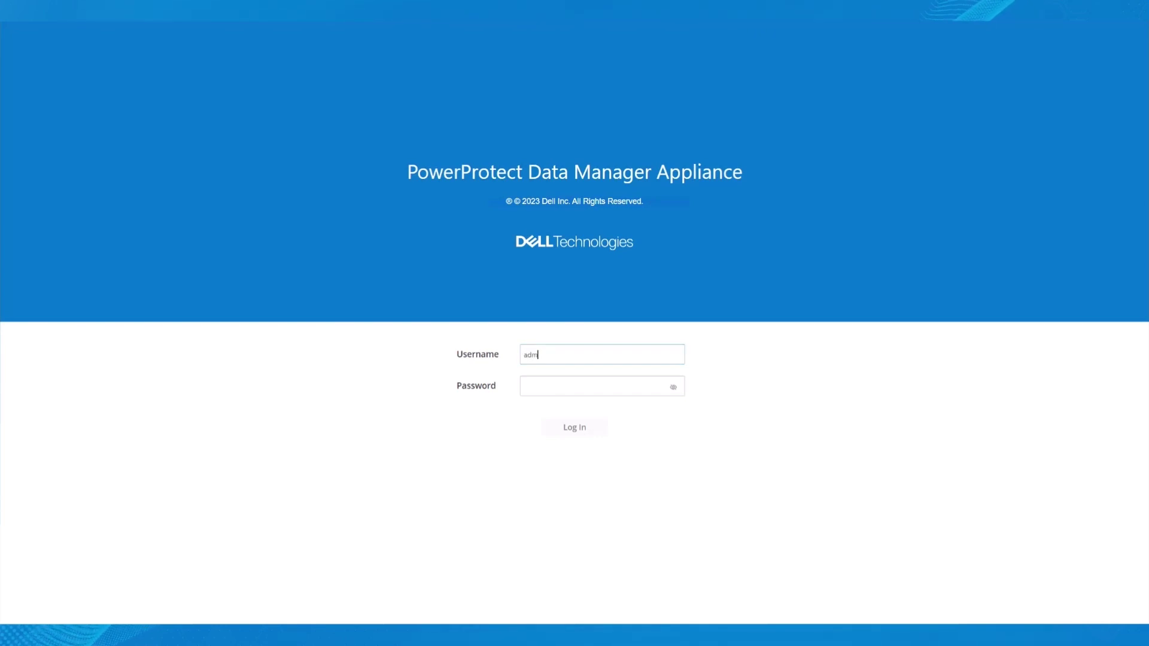
- Sign in to PowerProtect Data Manager by entering the account password
click(598, 386)
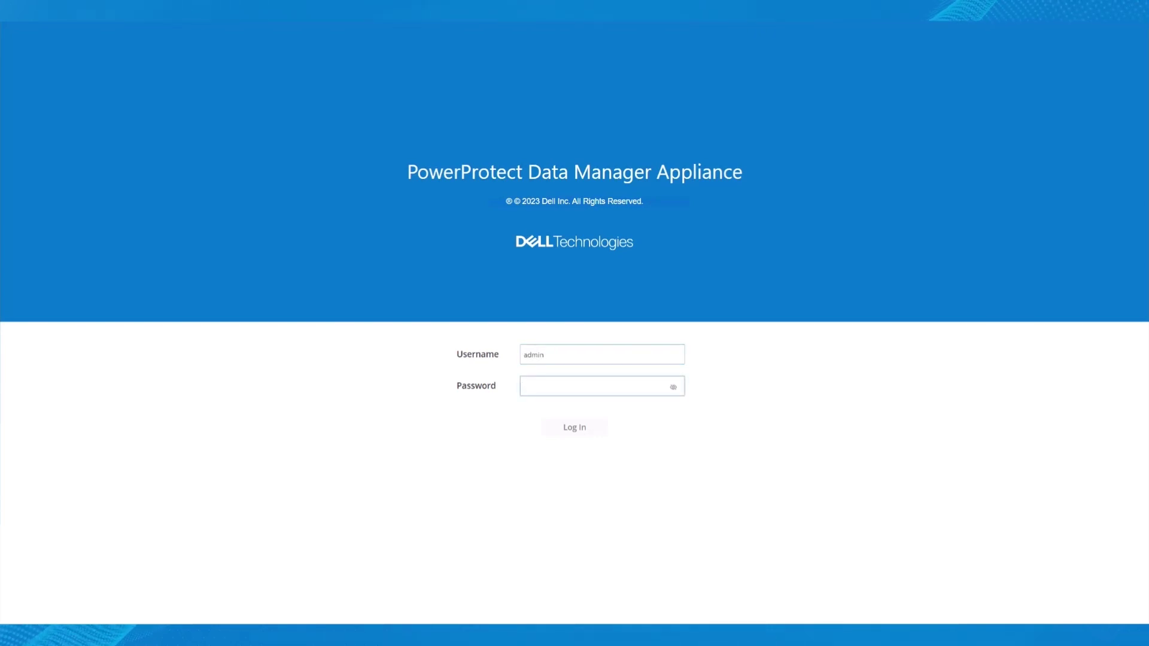
text(Password1!)
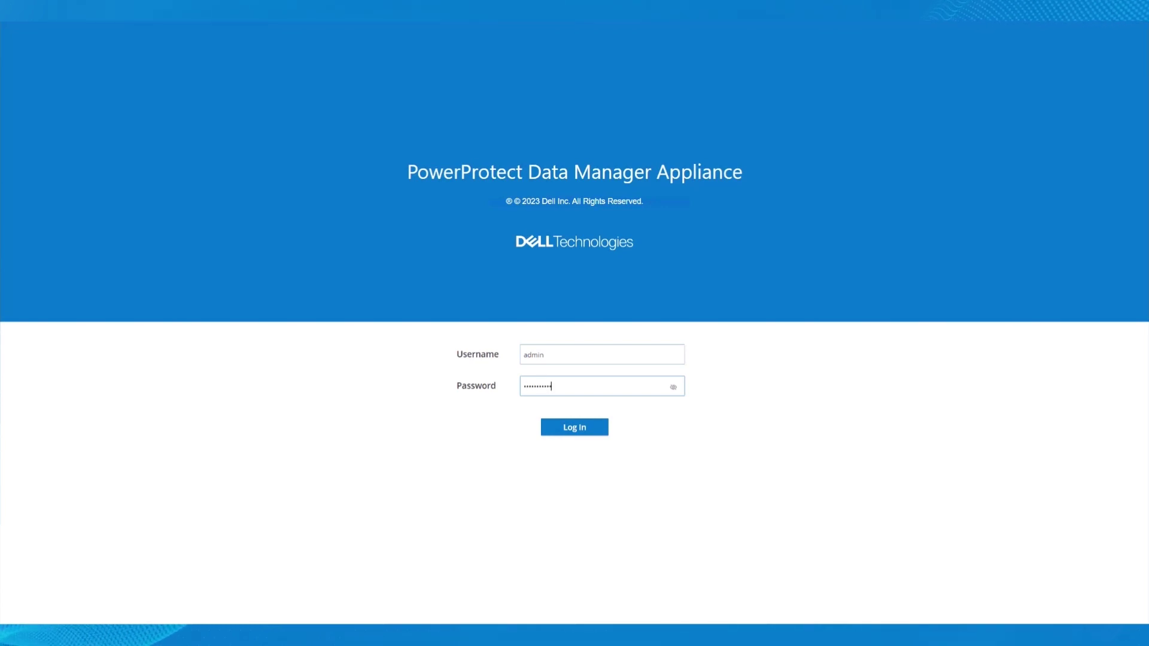
key(Return)
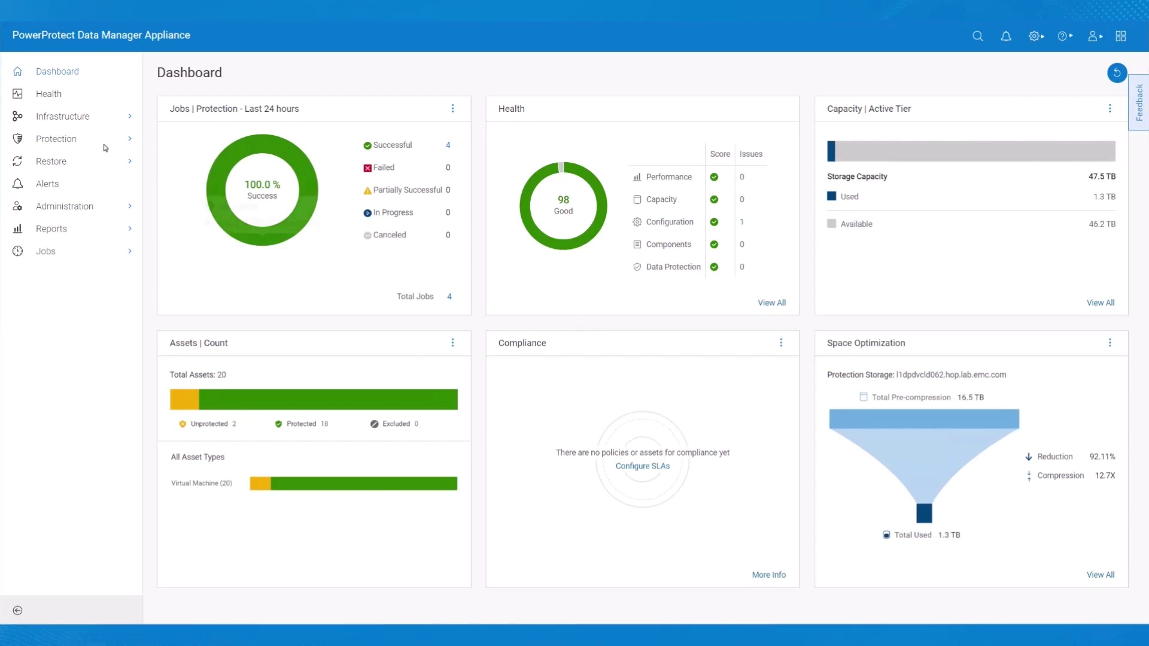
- Create uplink group vlan8-Uplink-Group containing PCIeSlot3:1 and PCIeSlot3:2 under Infrastructure > Networks
click(68, 119)
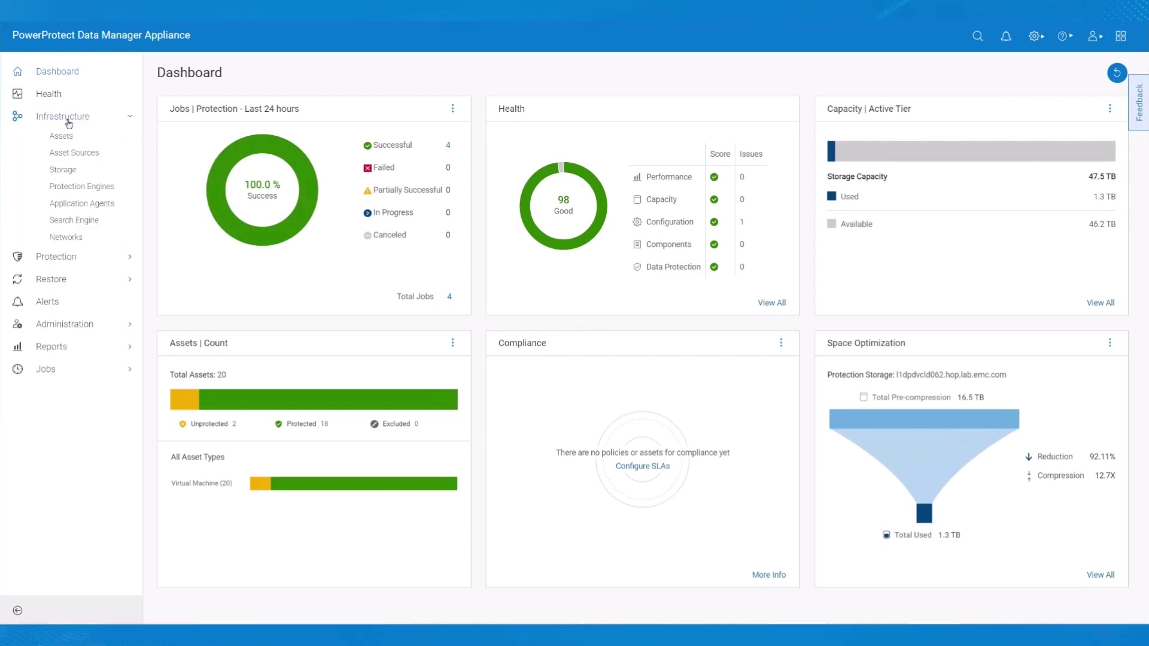
click(66, 237)
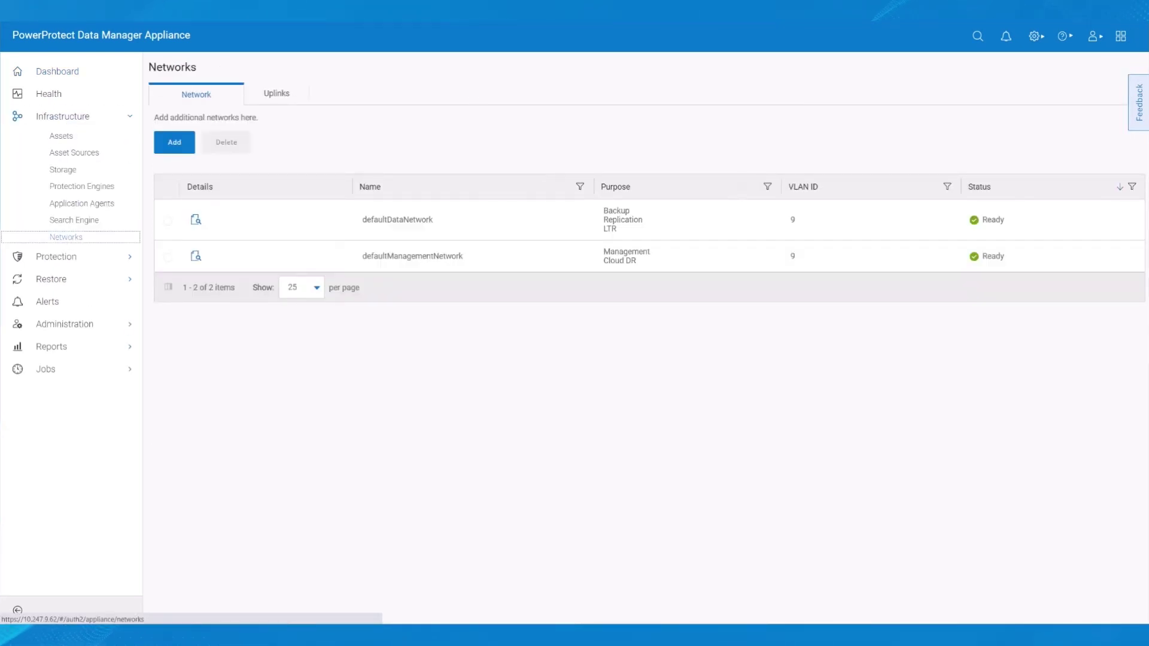
click(271, 97)
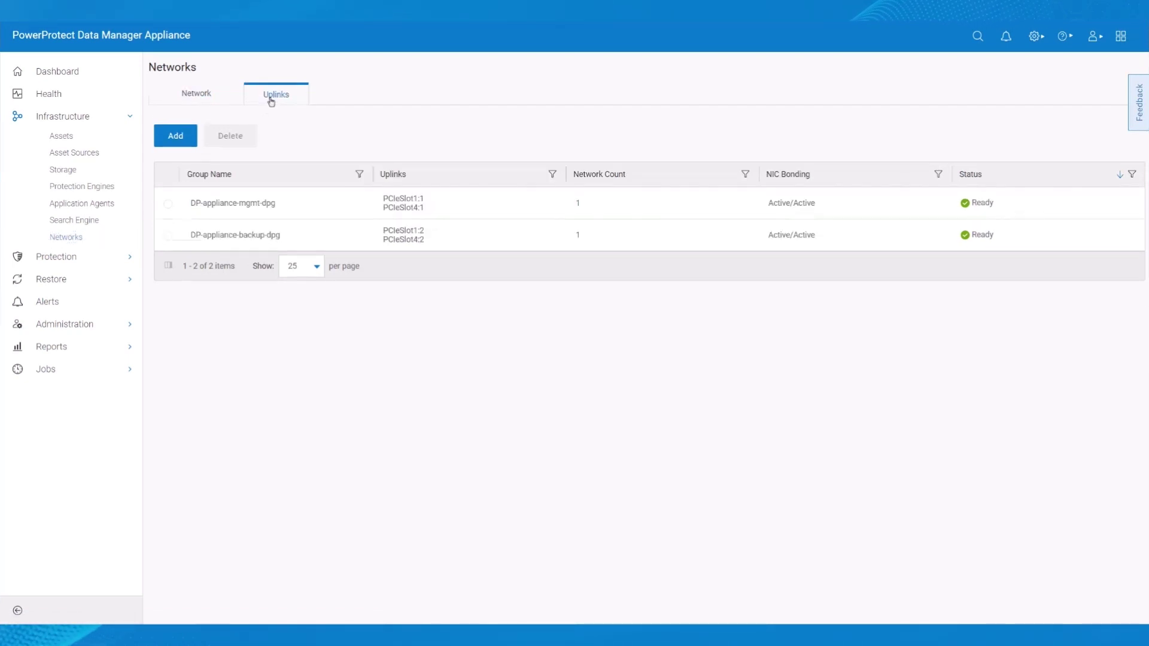
click(185, 136)
text(vl)
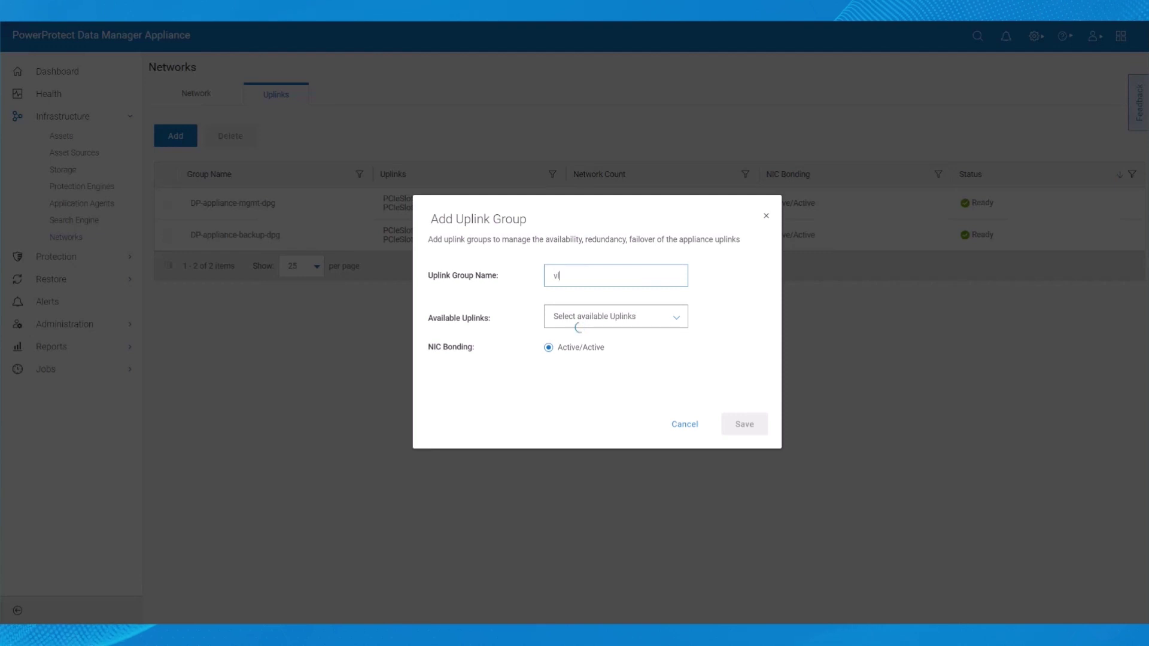
text(an8-Uplink-Group)
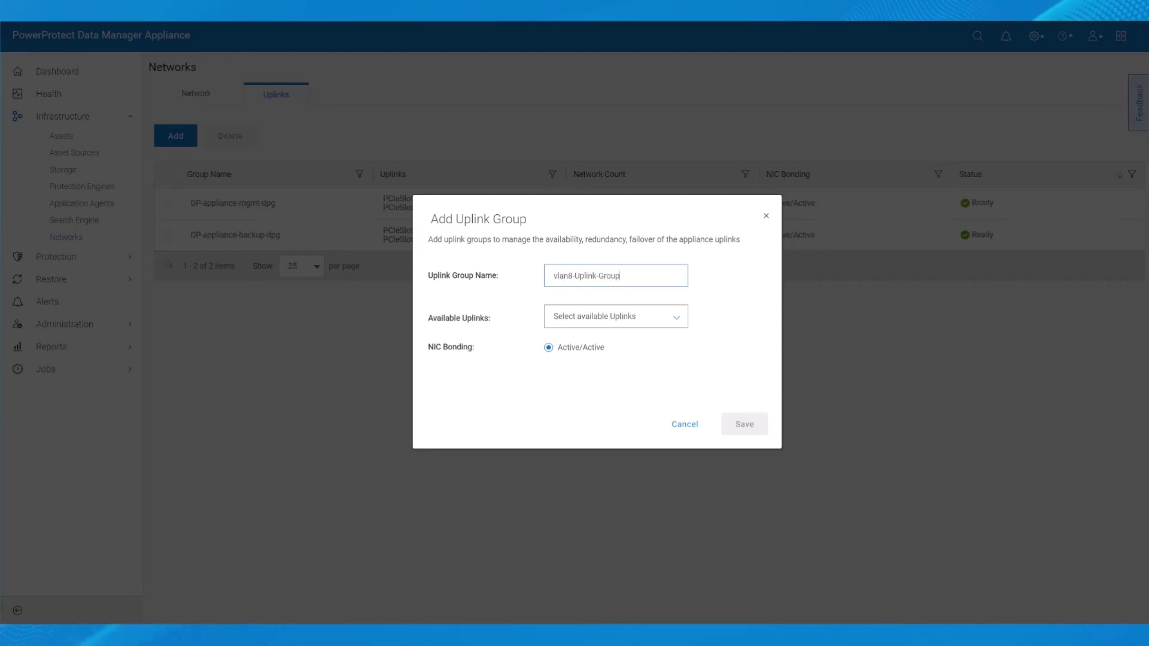
click(681, 323)
click(558, 345)
click(559, 367)
click(744, 424)
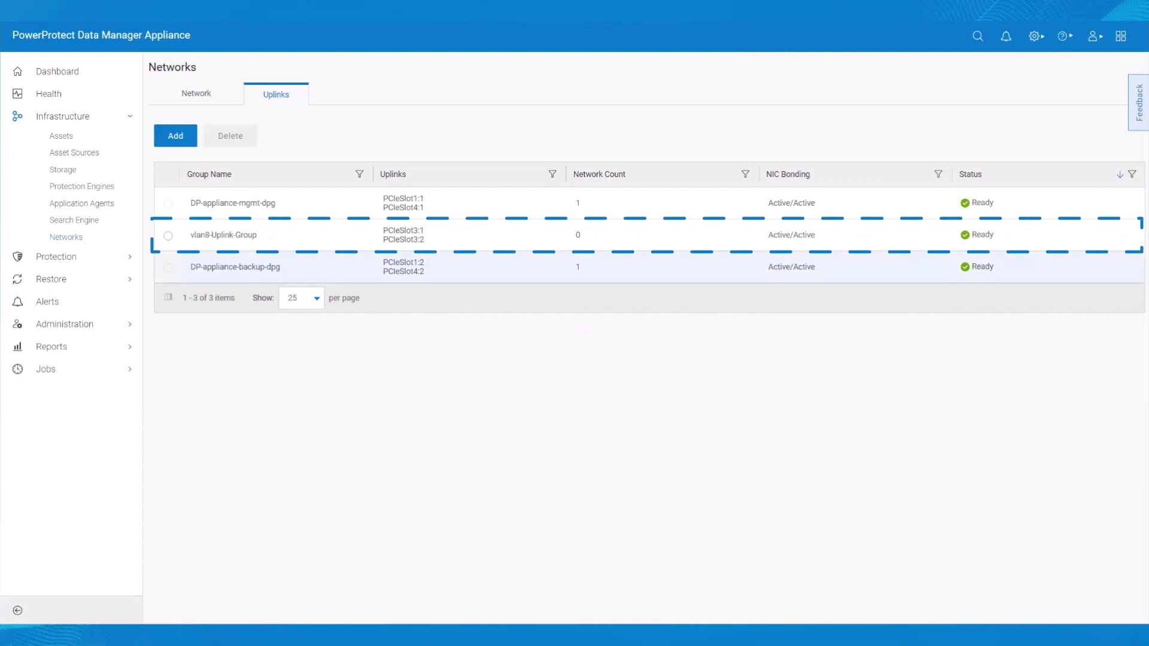
click(202, 95)
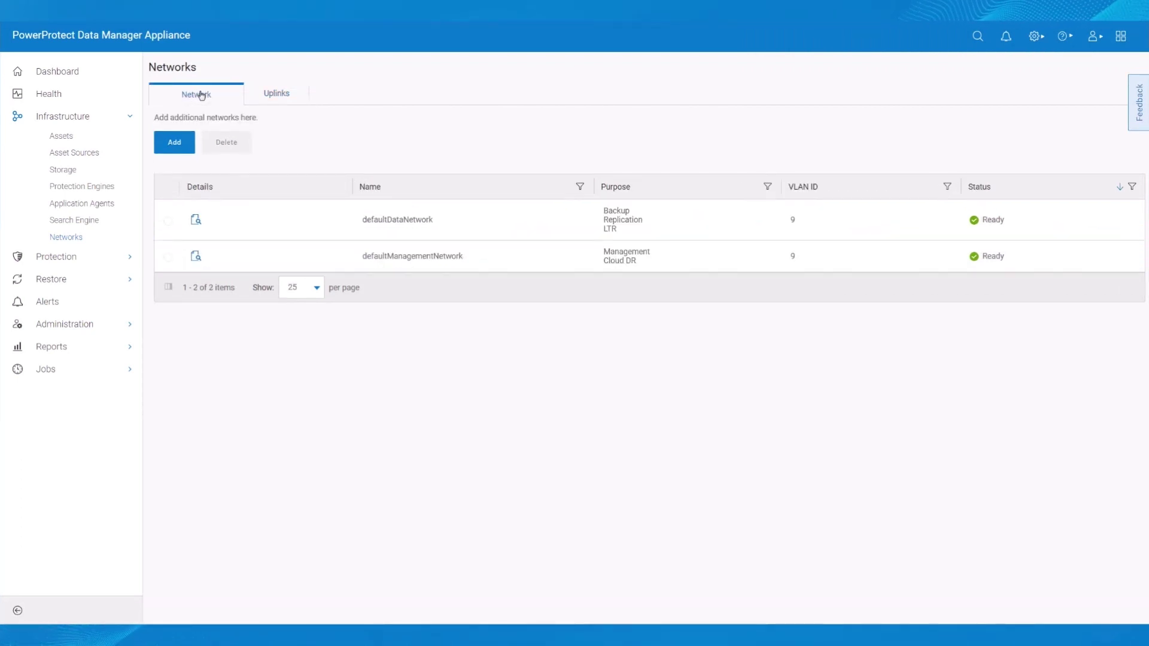
- Define network vlan8DataNetwork on VLAN 8 via vlan8-Uplink-Group with subnet mask 255.255.255.0
click(174, 143)
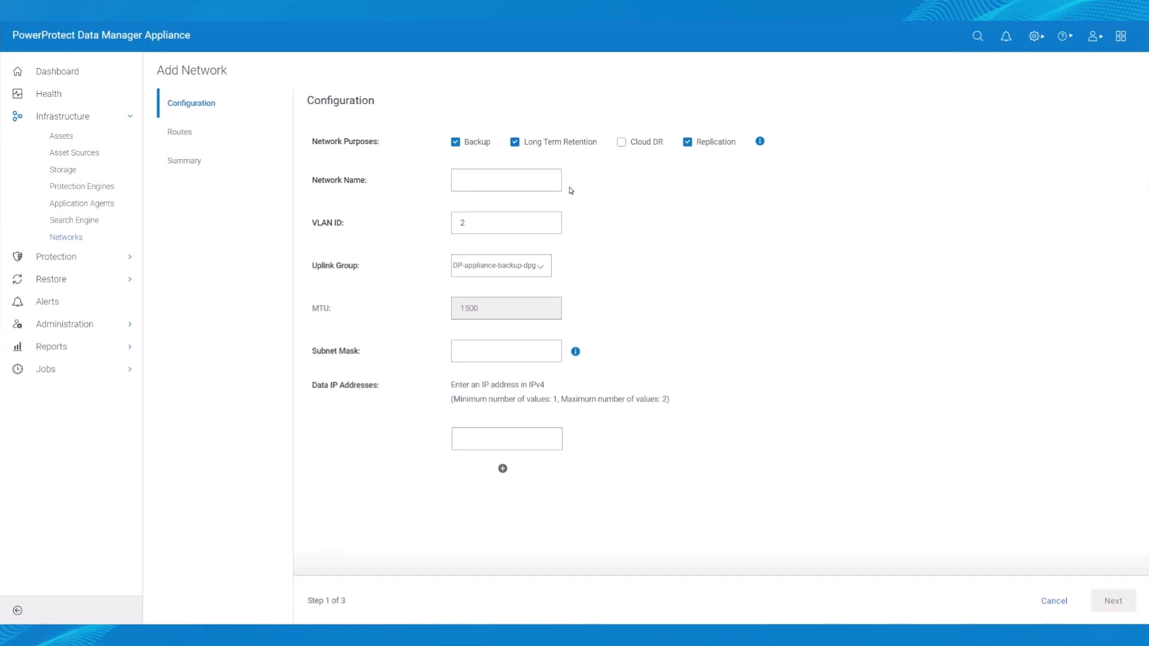
click(495, 179)
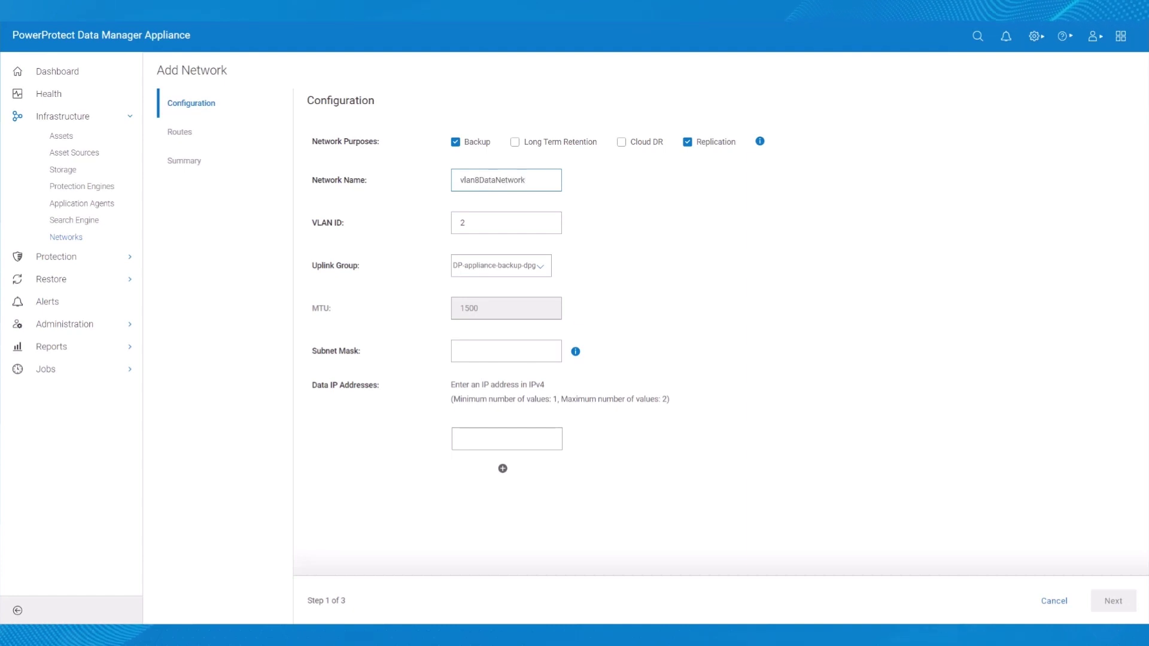
click(547, 219)
click(548, 220)
click(547, 219)
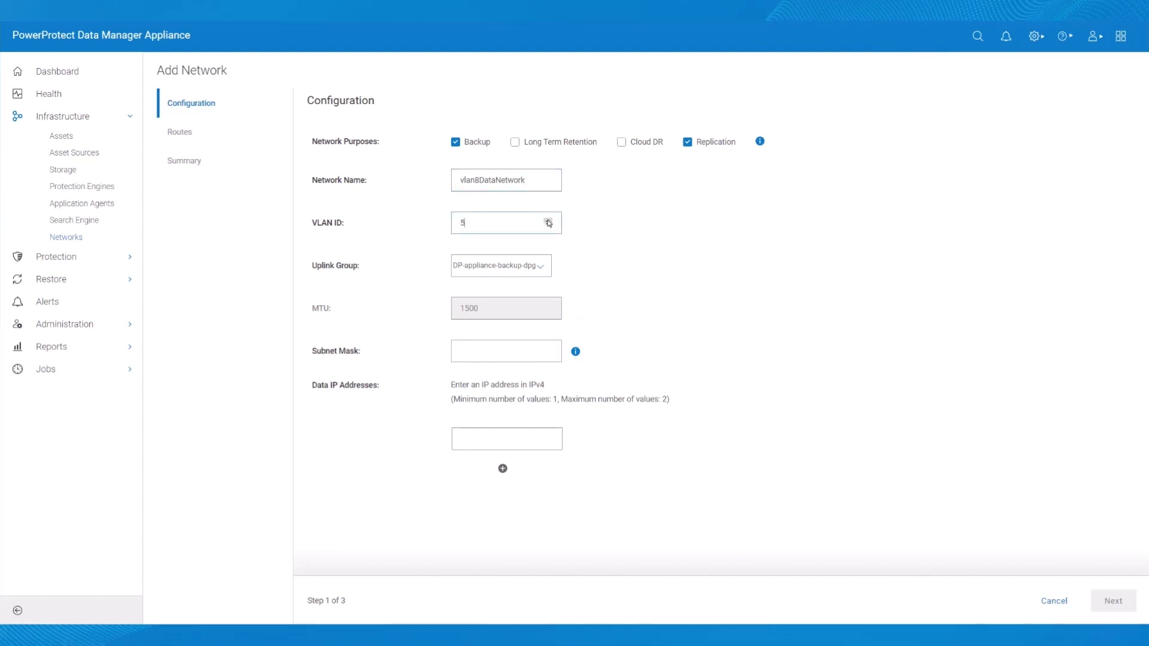
click(541, 270)
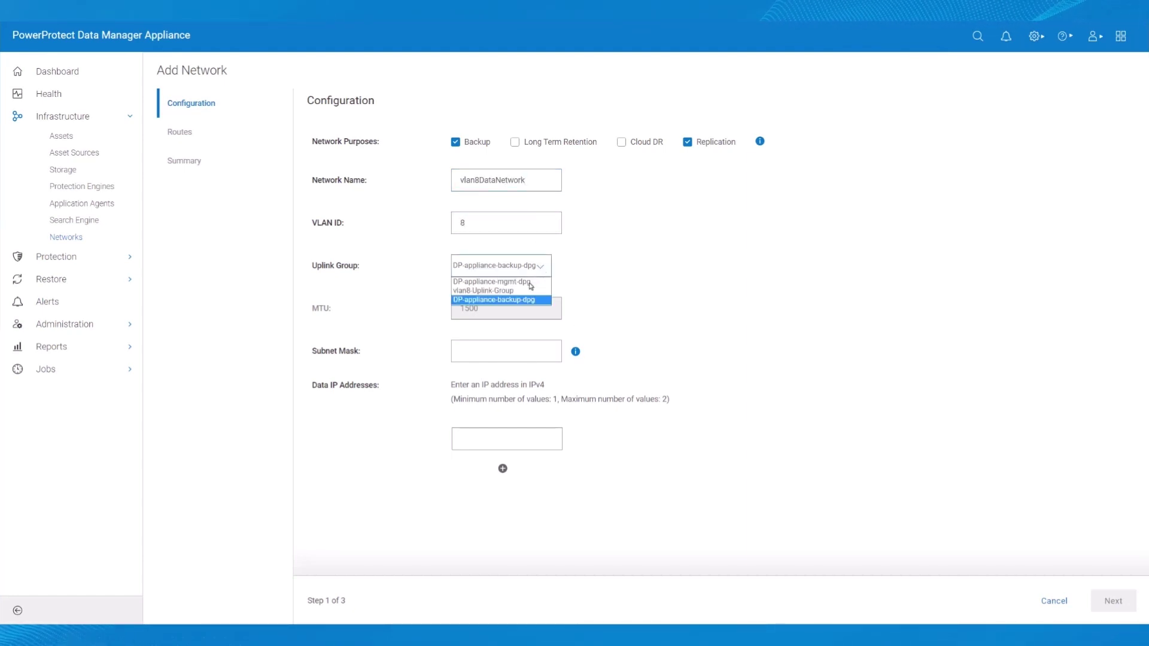
click(531, 287)
click(500, 349)
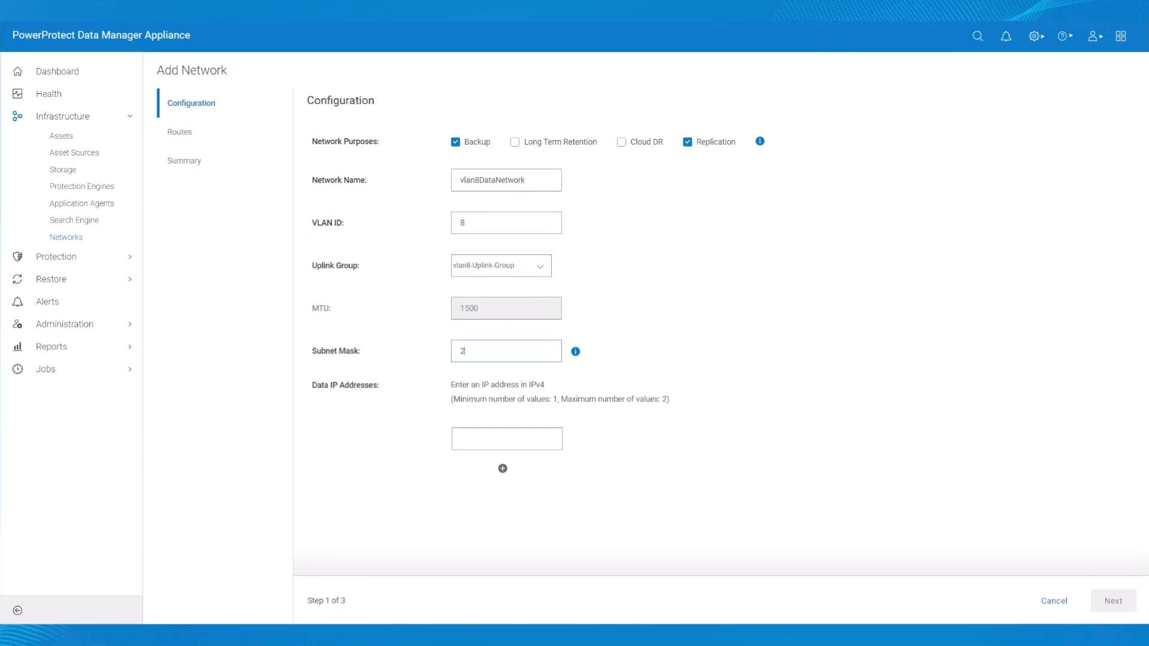
text(255.255.255.0)
- Assign data IP 10.247.8.144 and create the Backup and Replication network
click(487, 435)
text(10.247.8.144)
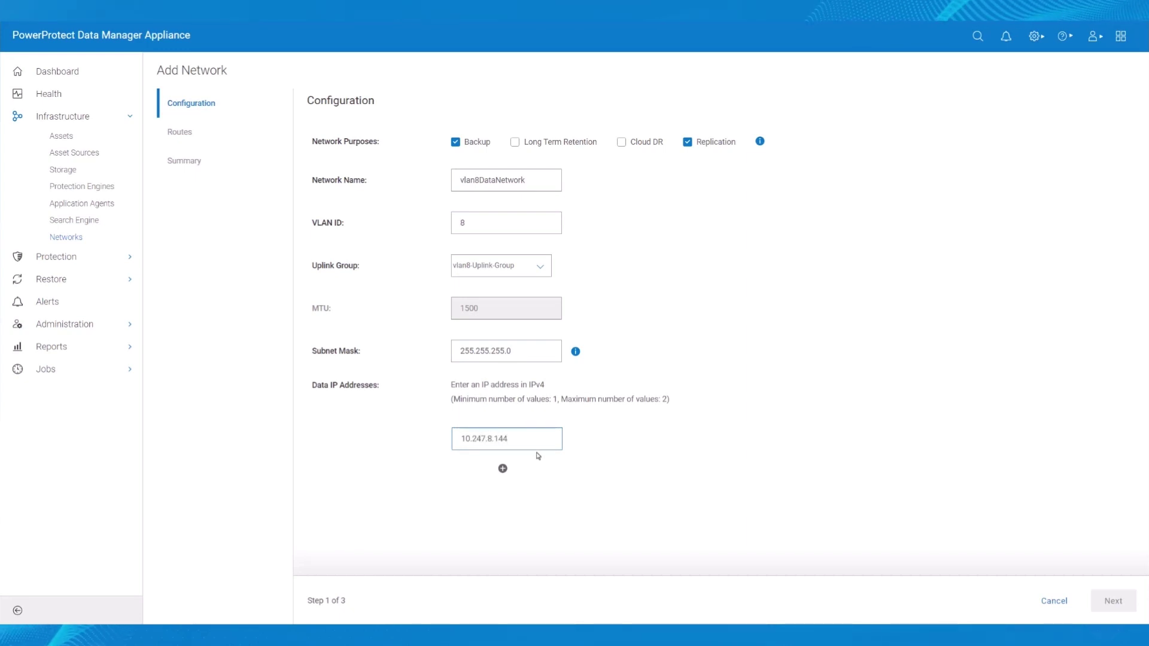
click(894, 519)
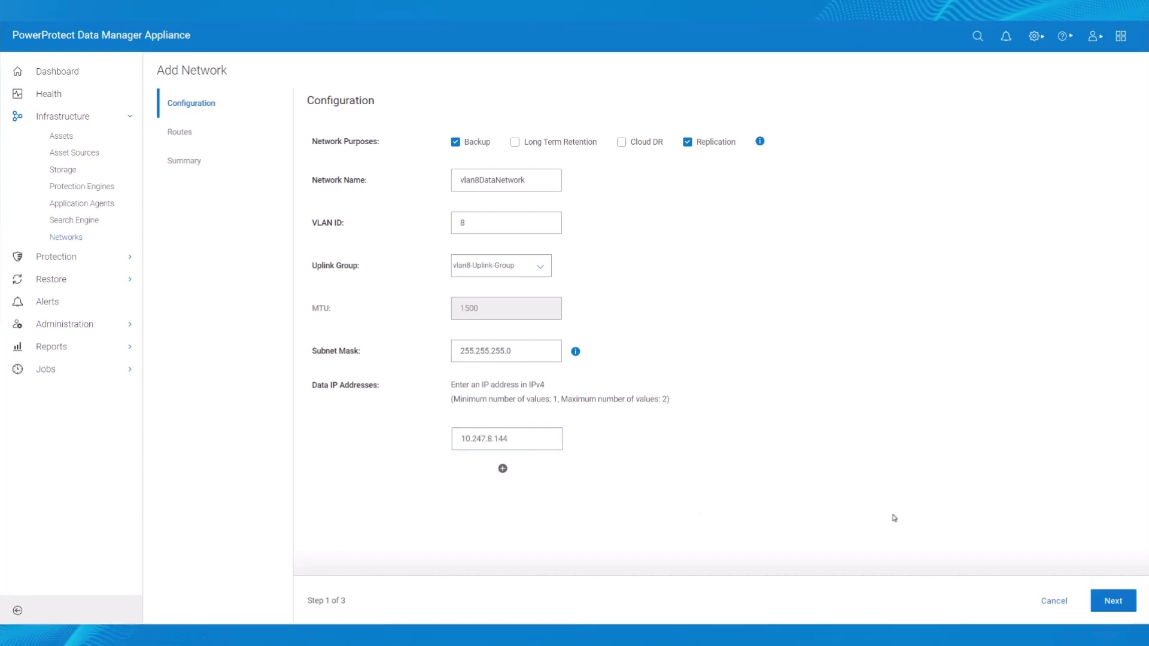
click(1101, 602)
click(1110, 602)
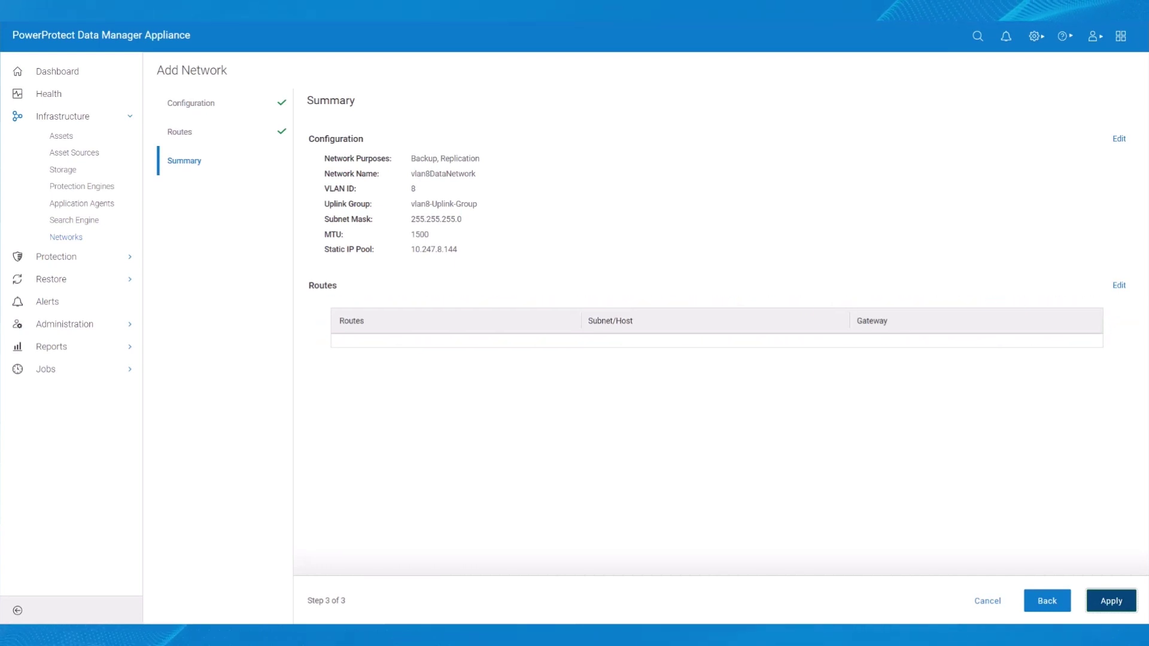
click(1110, 603)
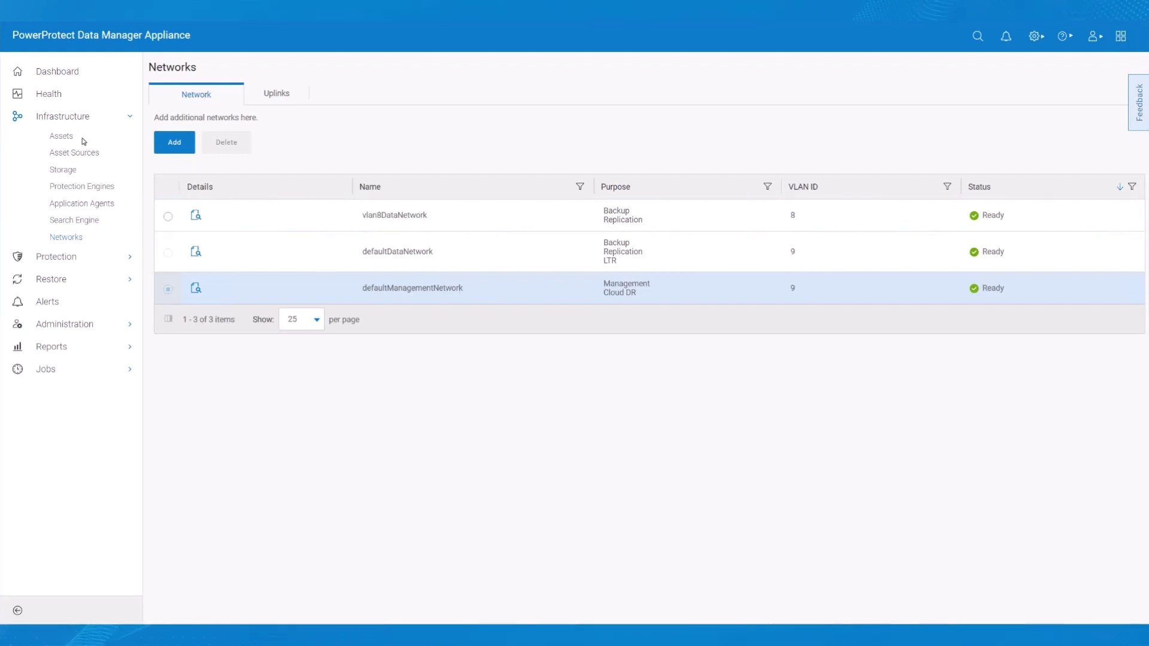
click(78, 119)
- Start a new Crash Consistent protection policy named Win VMs vlan8
click(79, 141)
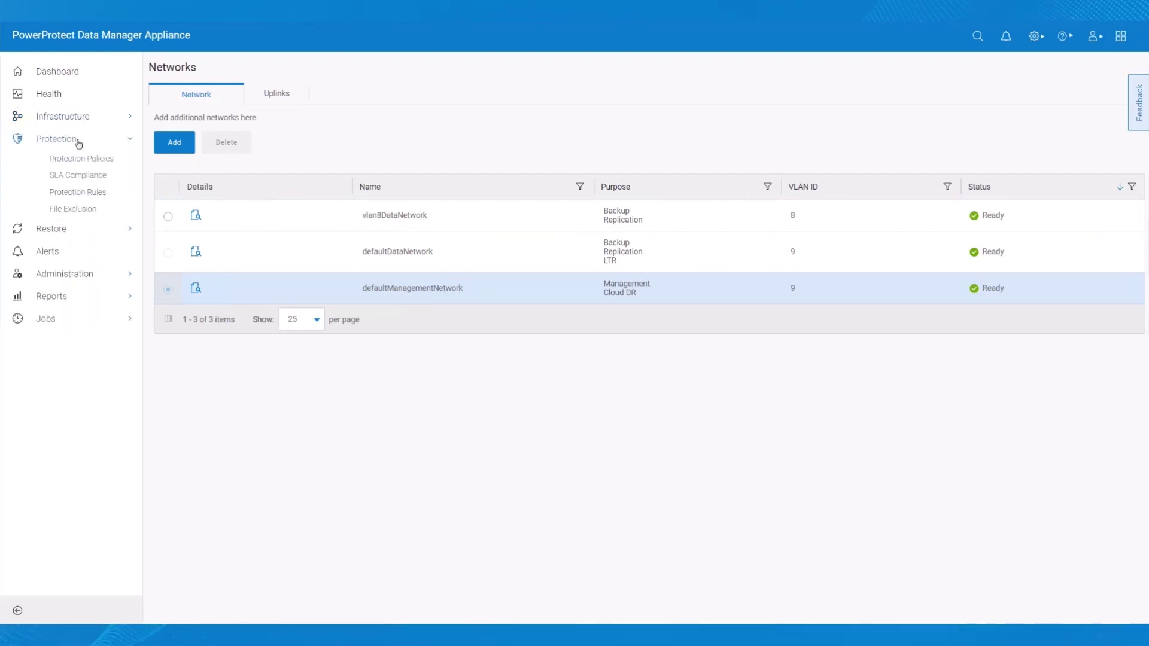
click(83, 158)
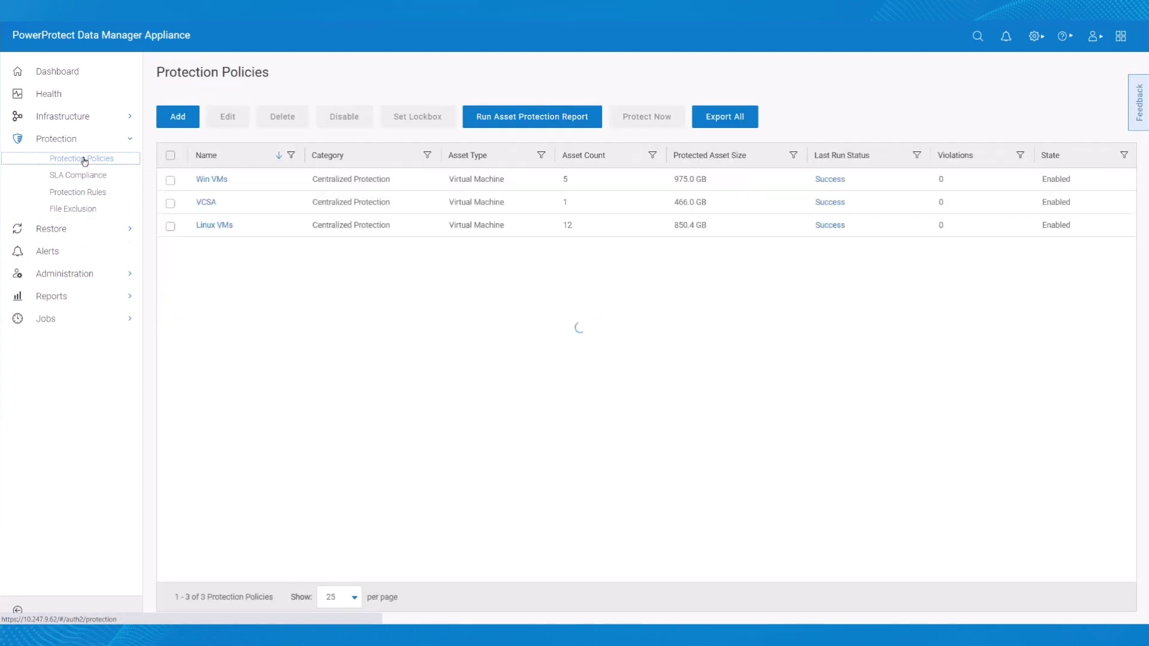
click(180, 120)
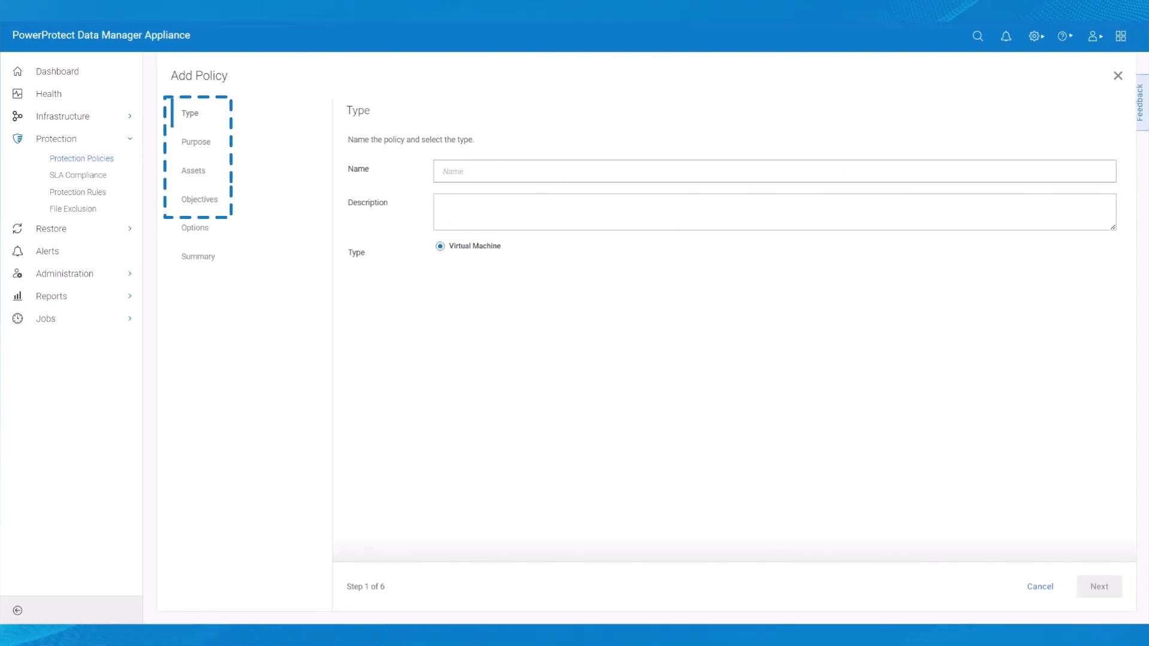
click(455, 171)
text(Wi)
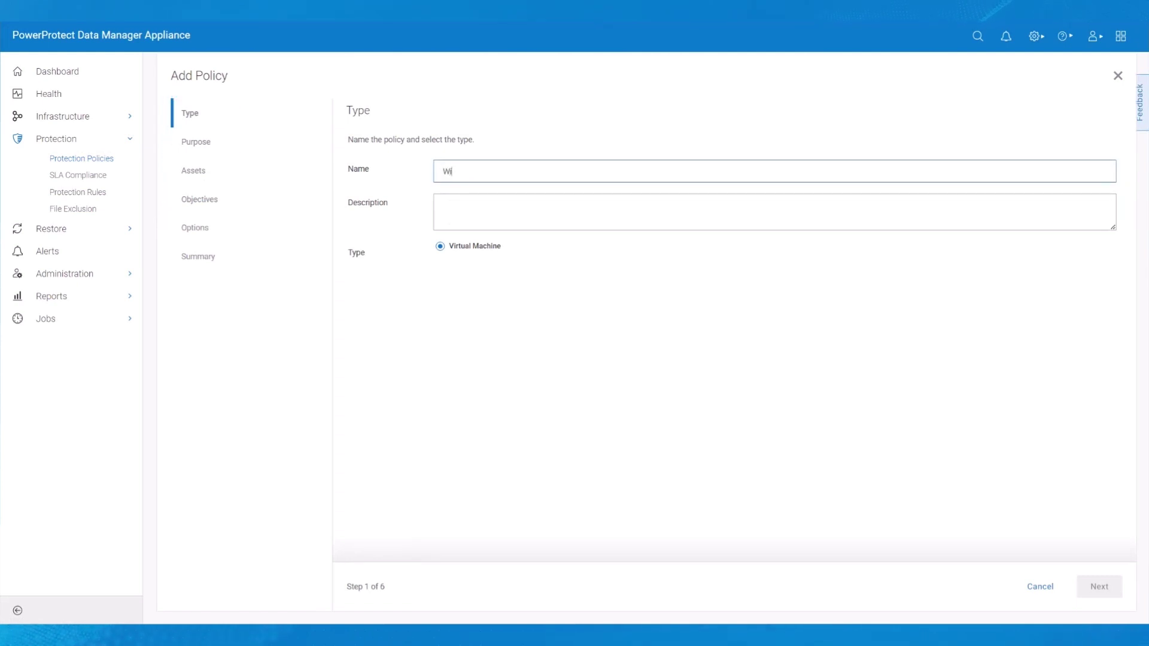
text(n)
text(-VMs-Gold)
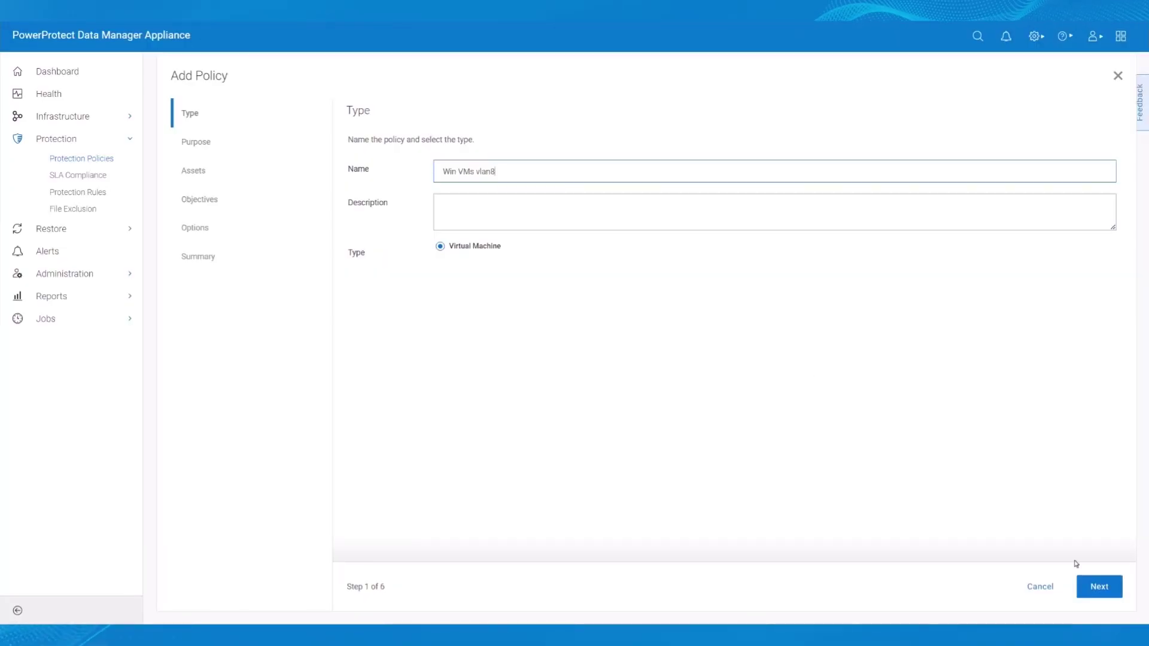
click(1101, 588)
click(1104, 589)
- Select virtual machine l1dpdhst138 under VC1 > Datacenter > Austin as the policy's asset
click(367, 225)
click(378, 244)
click(388, 262)
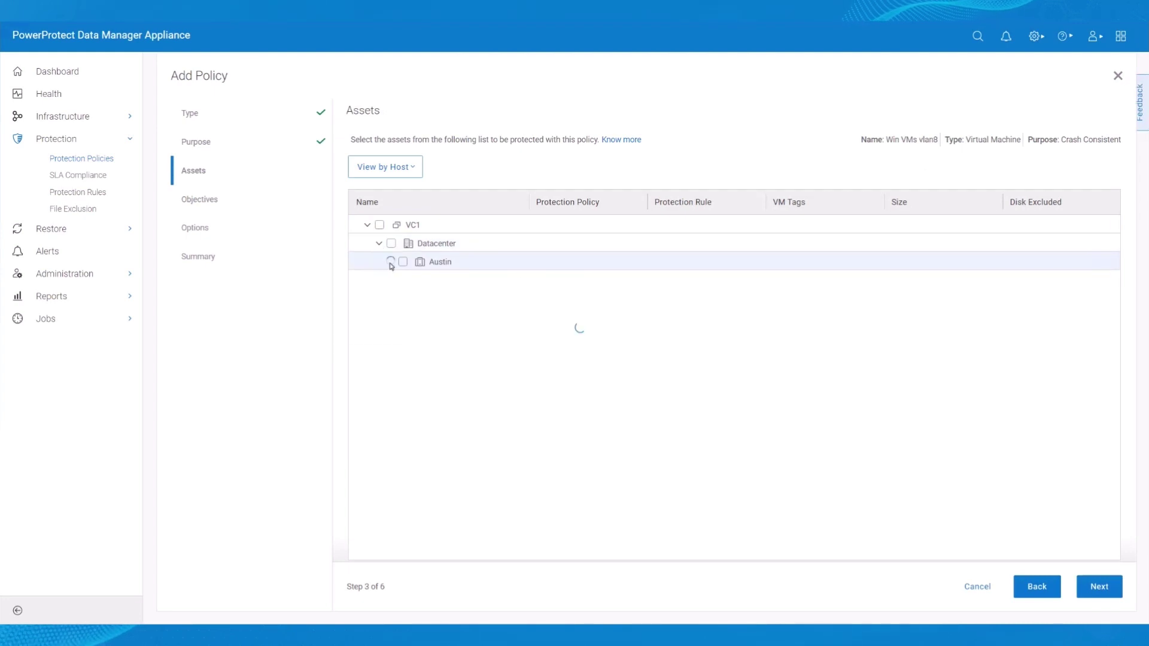
scroll(419, 389, down, 2)
click(415, 427)
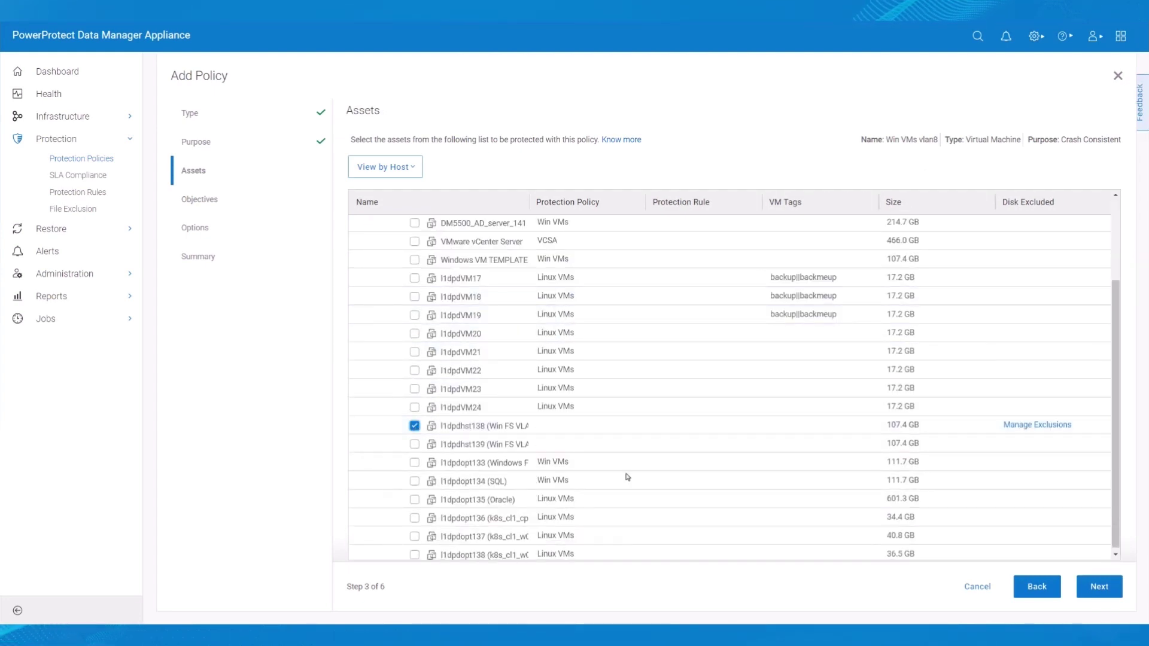
click(1098, 587)
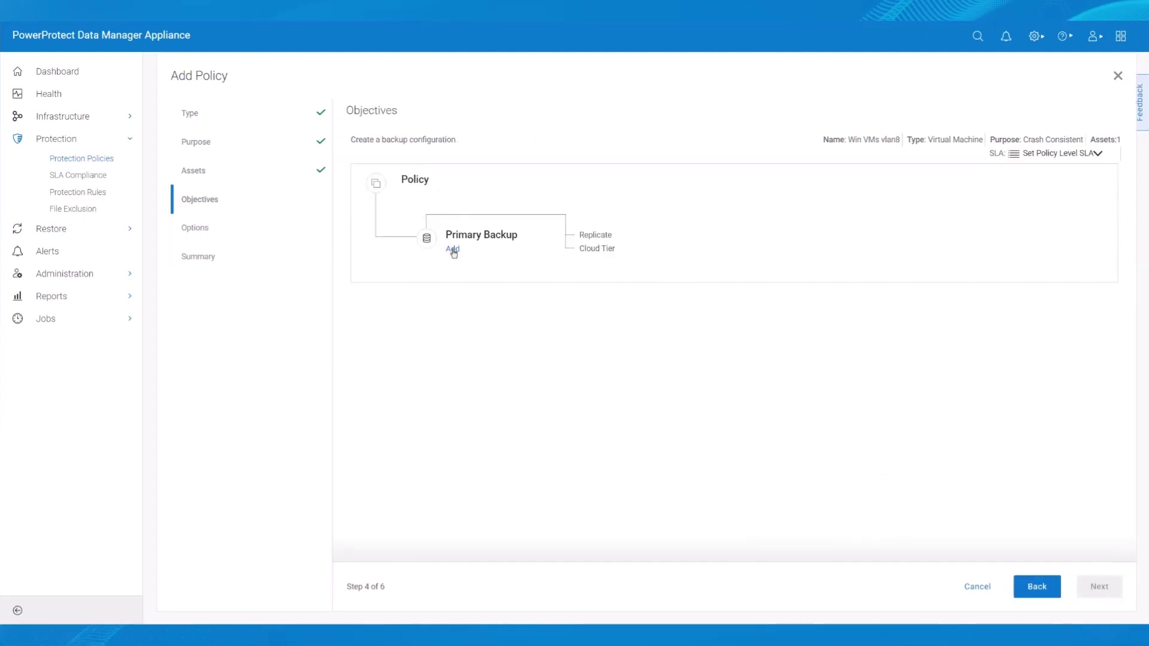
- Add a daily primary backup over interface 10.247.8.144, retained for 10 days
click(452, 249)
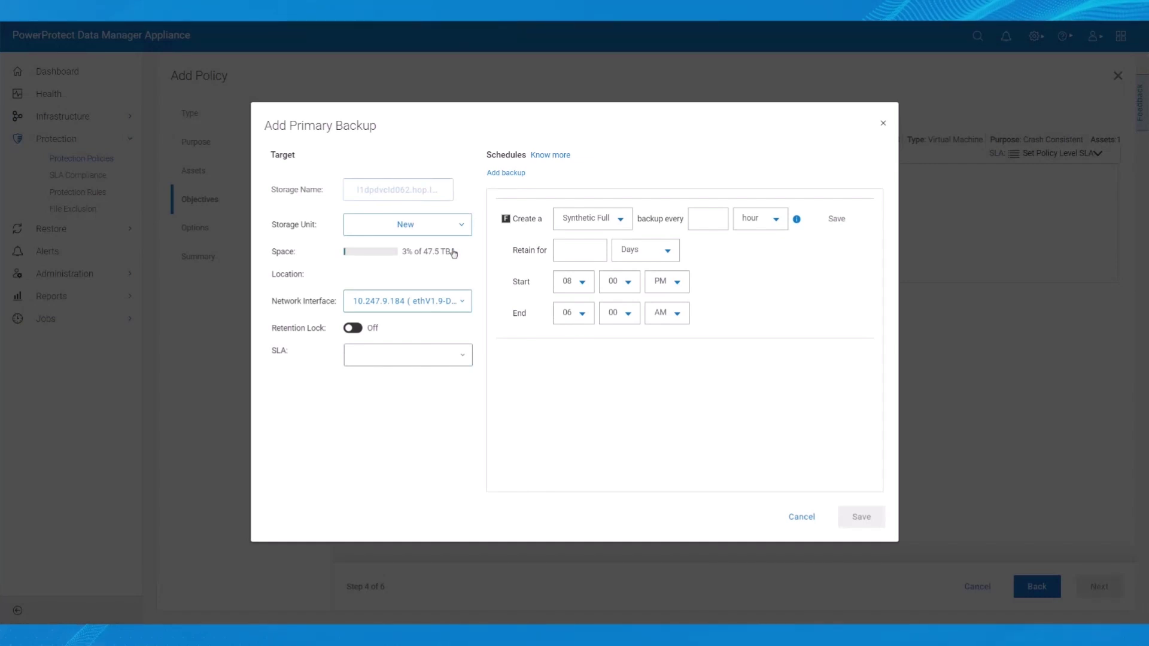
click(462, 303)
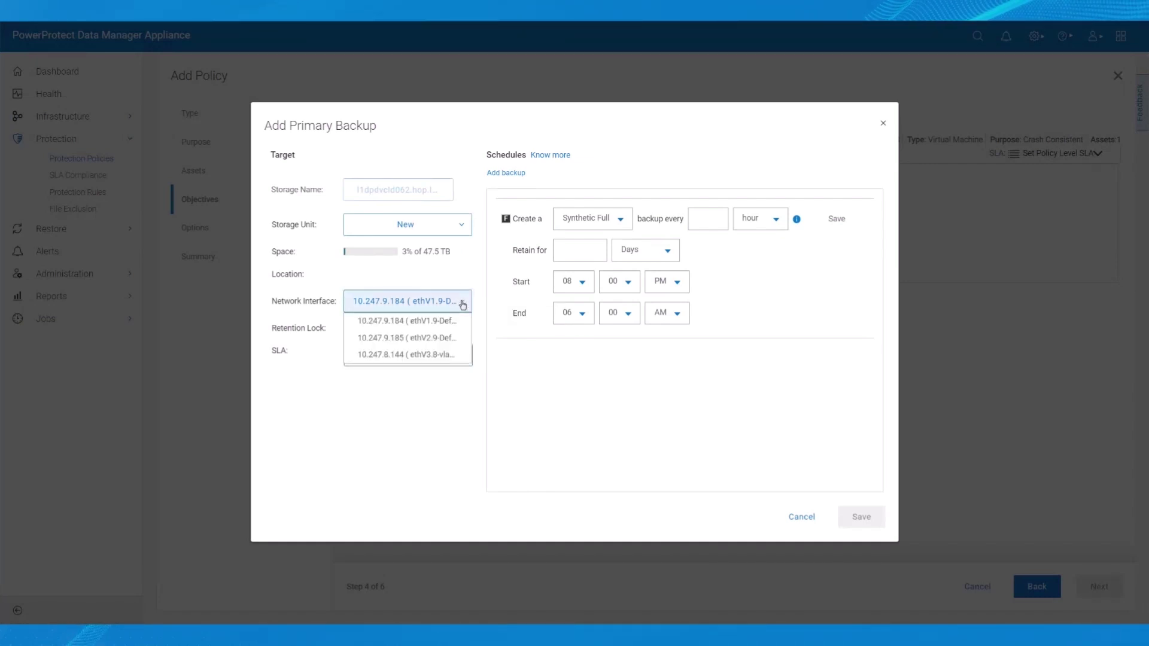
click(428, 354)
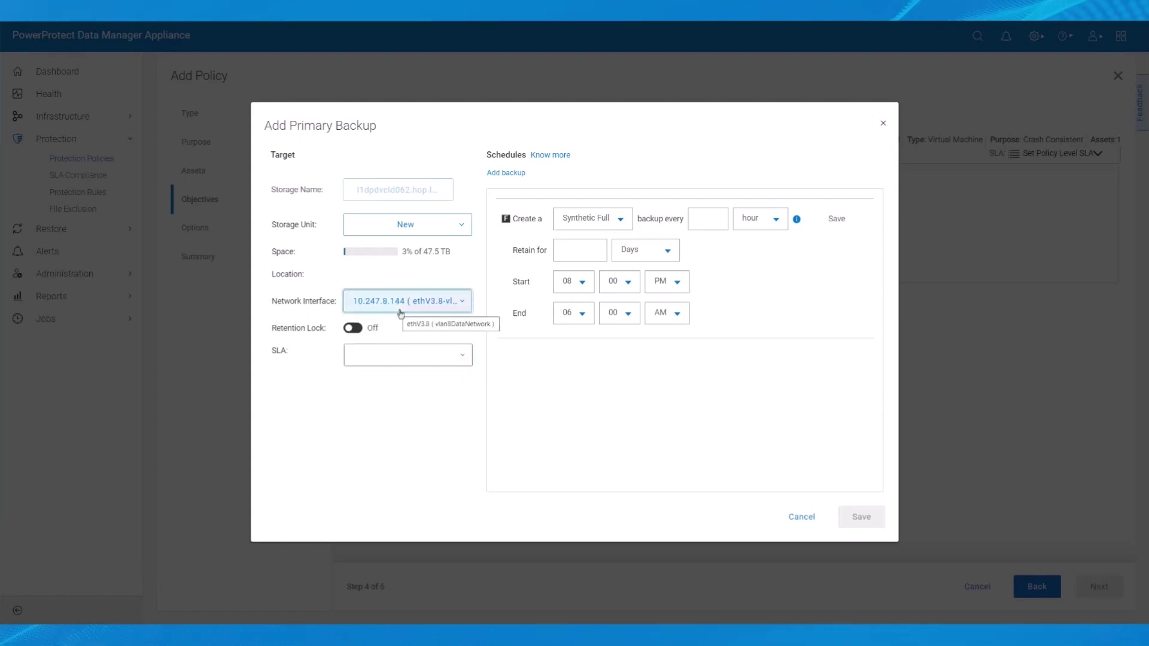
click(777, 222)
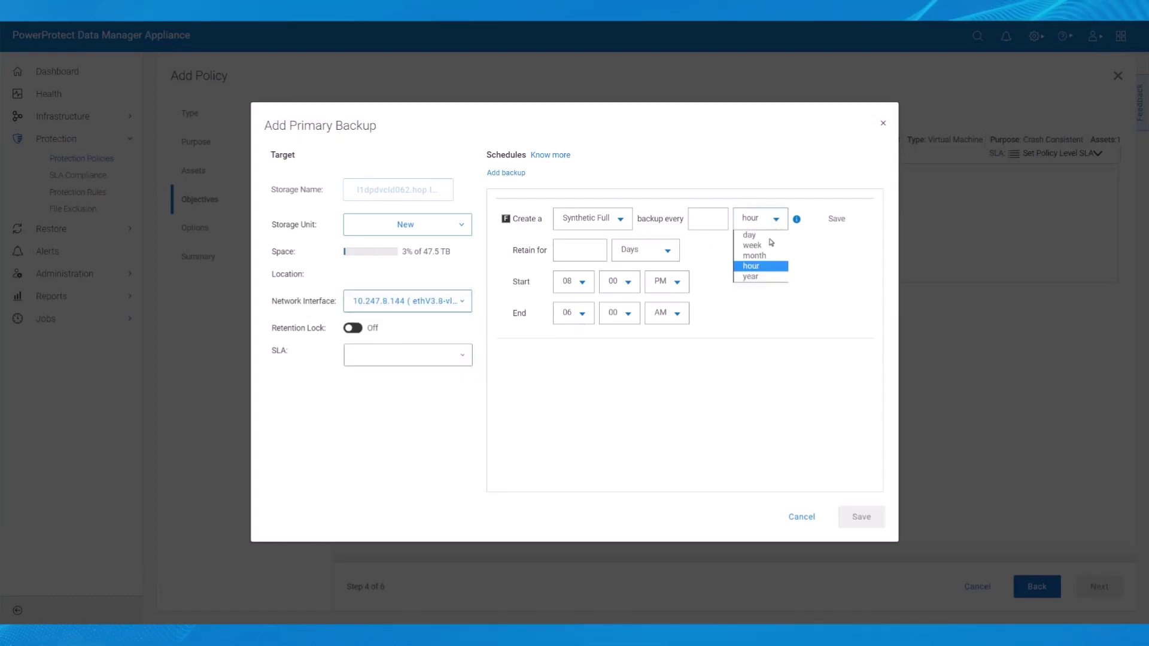
click(766, 237)
click(593, 252)
text(4)
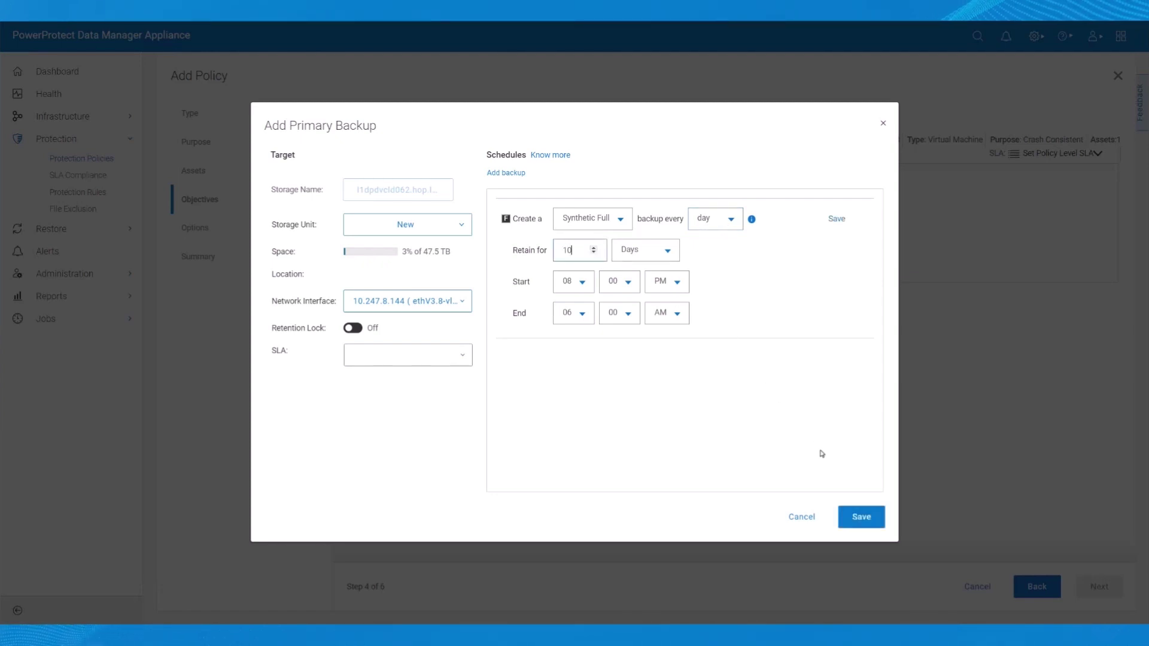
click(860, 516)
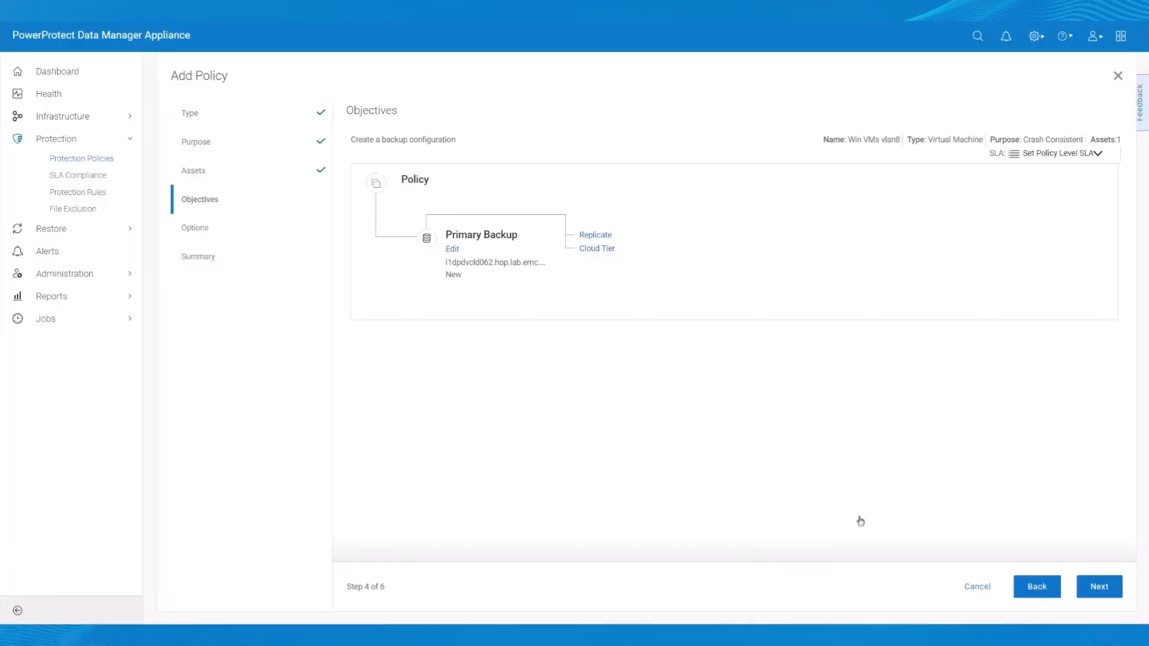
click(1096, 588)
- Finish the Win VMs vlan8 policy, check its configuration jobs, and return to Protection Policies
click(1096, 588)
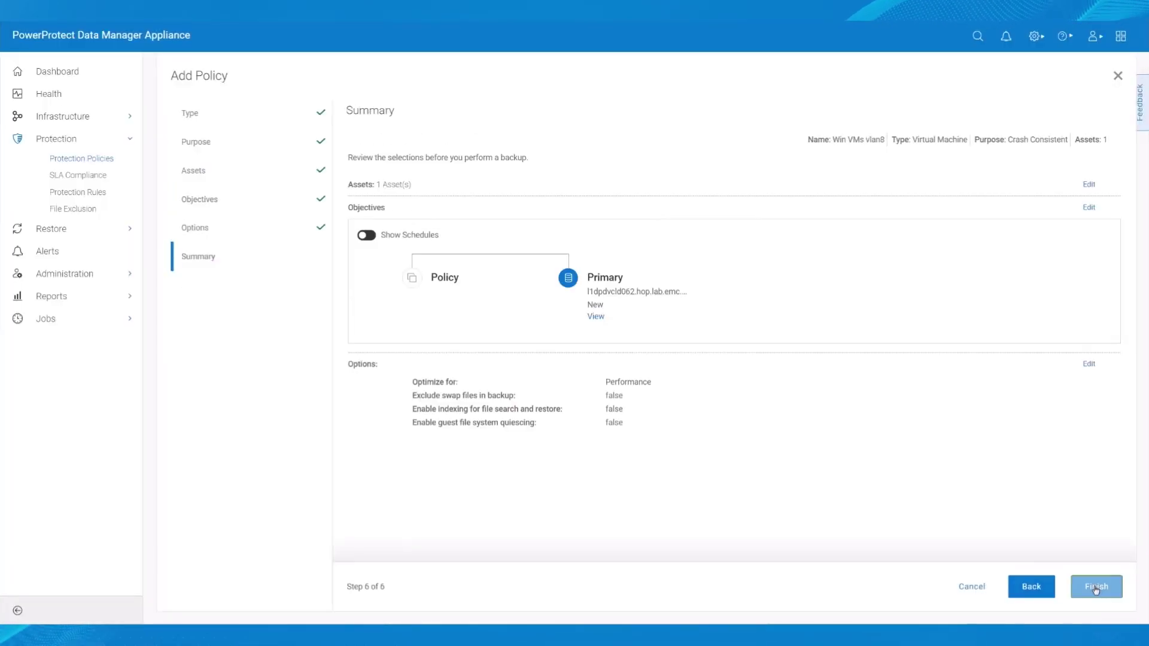
click(1097, 587)
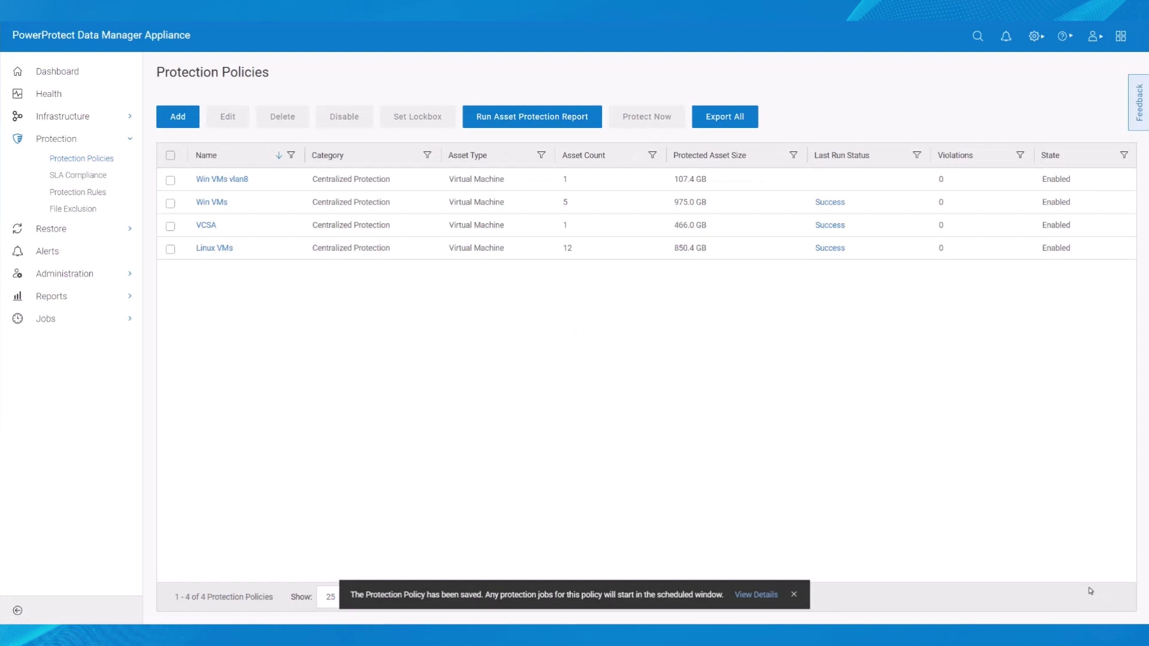
click(764, 600)
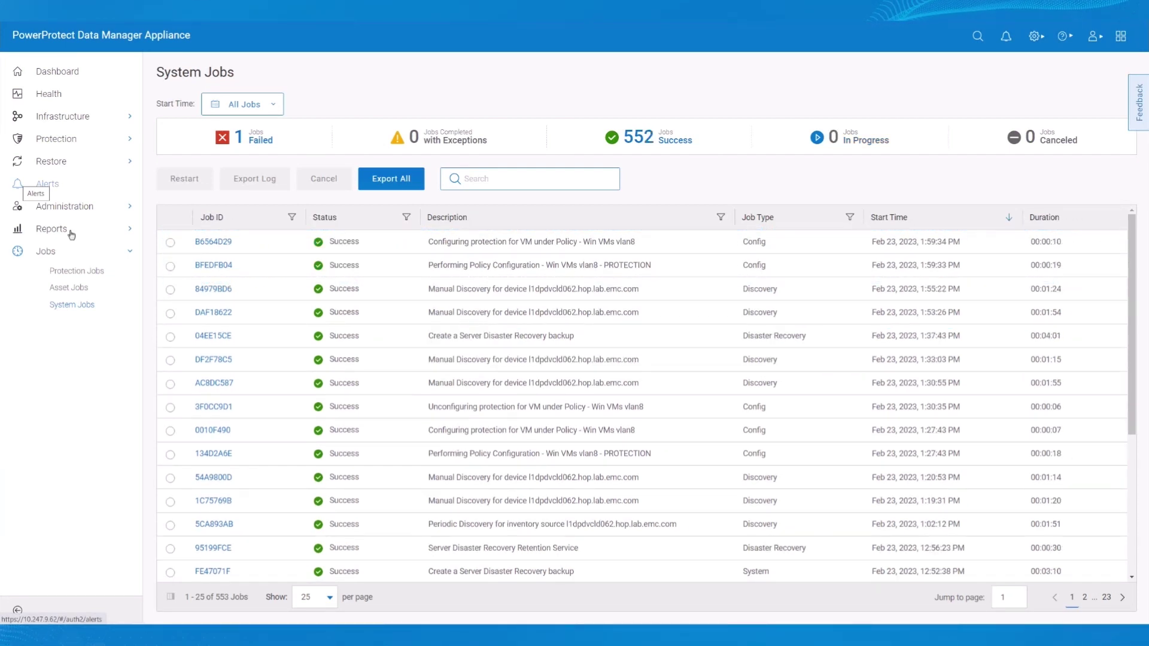
click(73, 141)
click(74, 159)
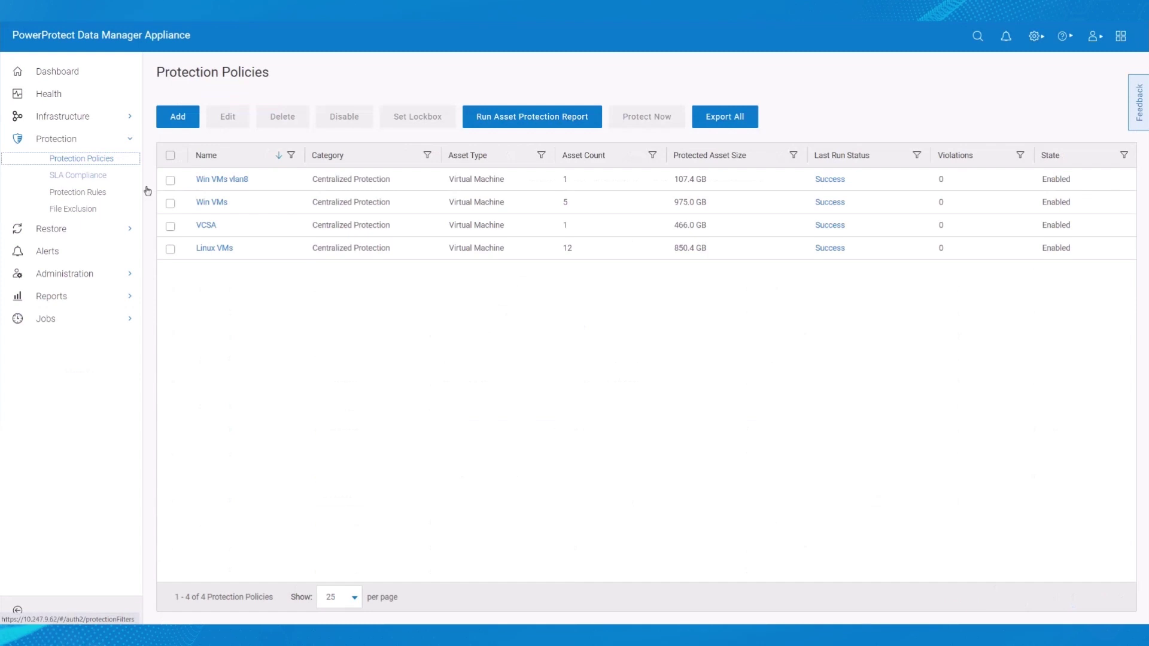
- Run an on-demand full backup of Win VMs vlan8 and open the resulting job
click(170, 181)
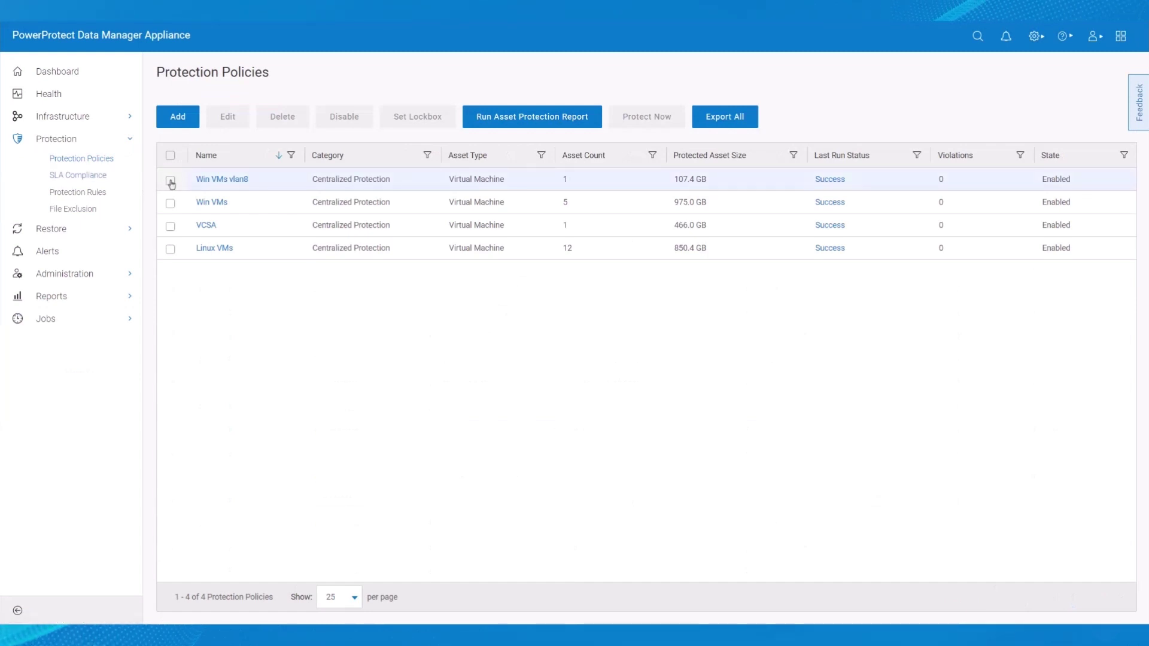
click(657, 113)
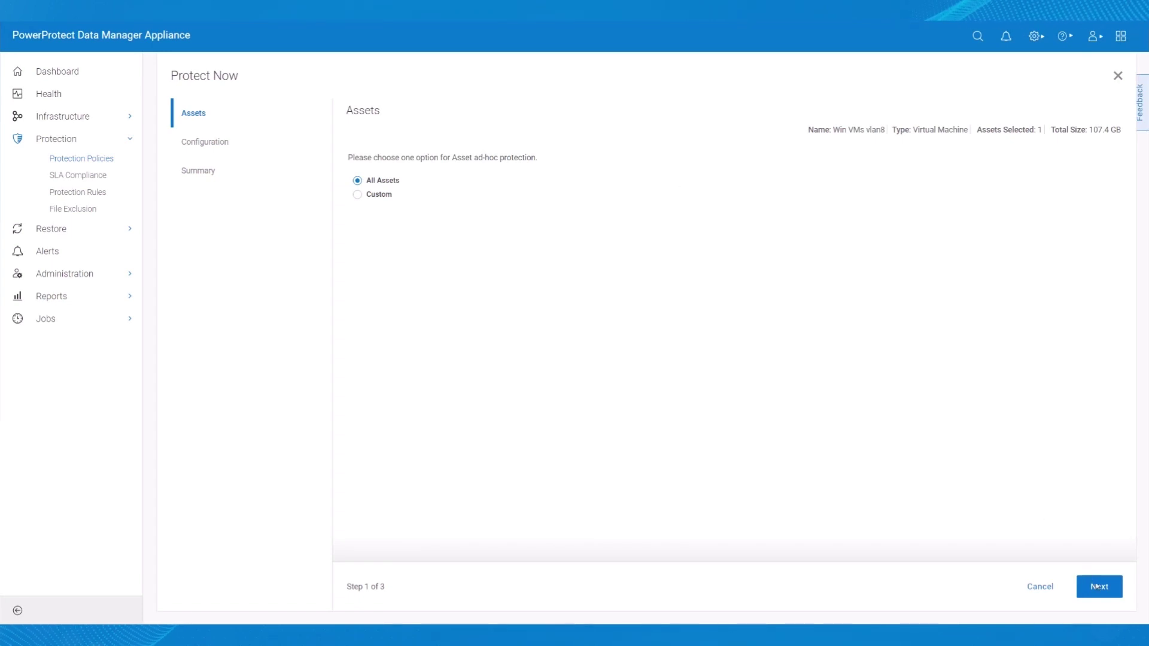
click(1097, 586)
click(1098, 587)
click(1098, 588)
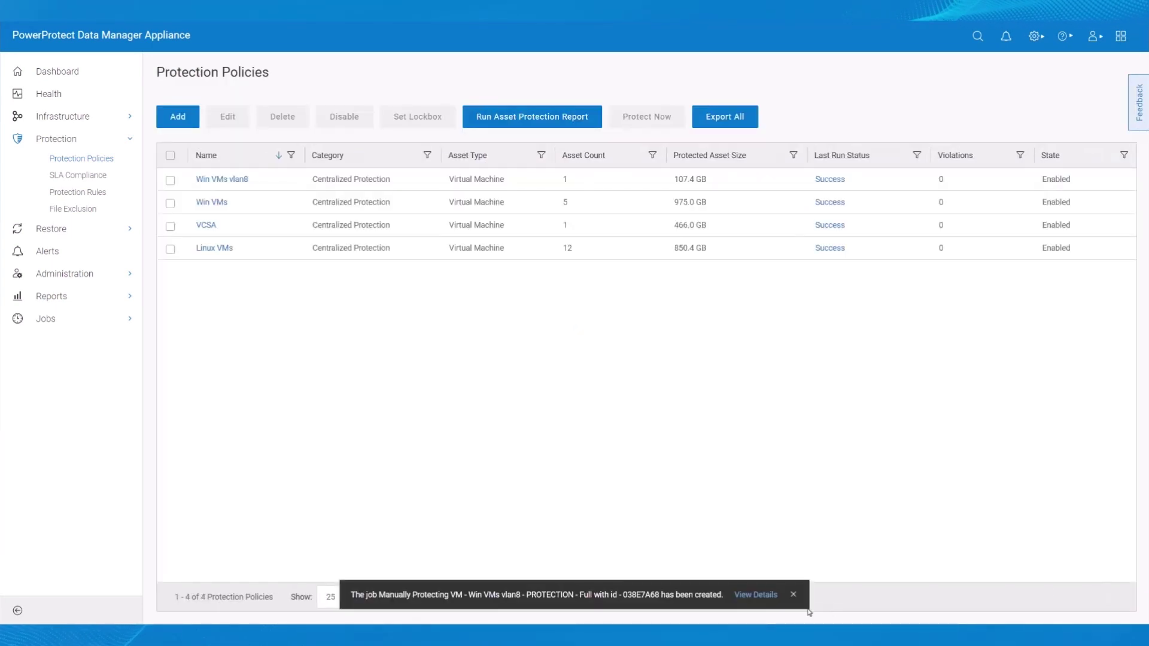
click(755, 595)
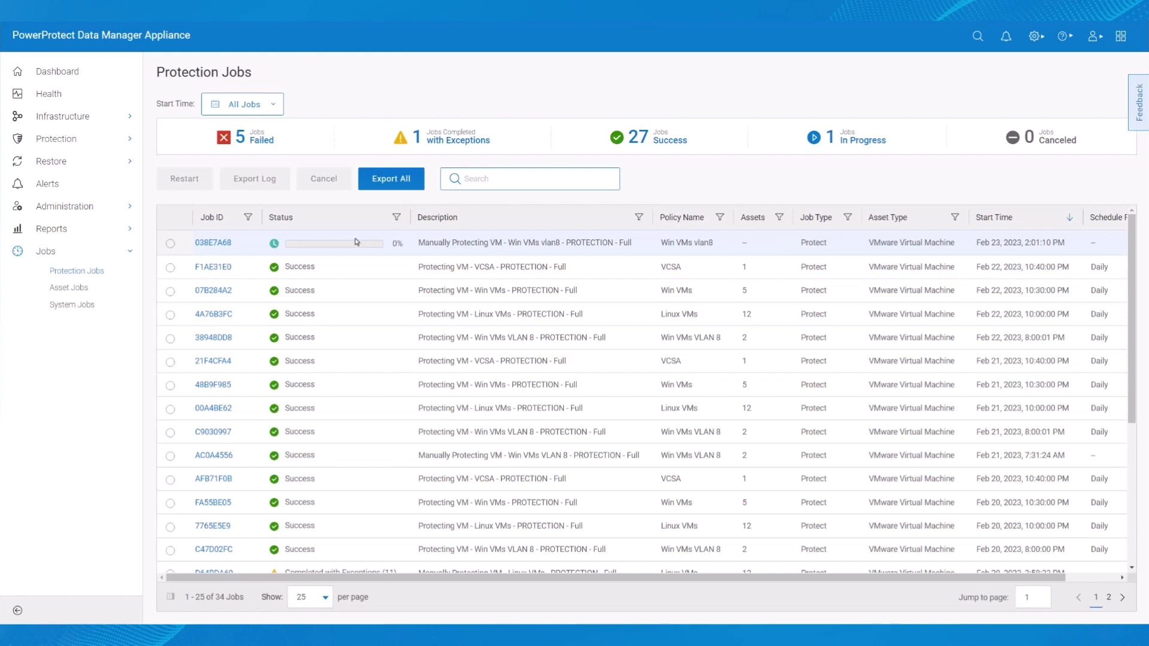
- Review the step log of job 038E7A68's l1dpdhst138 task, then return to Protection Jobs
click(214, 243)
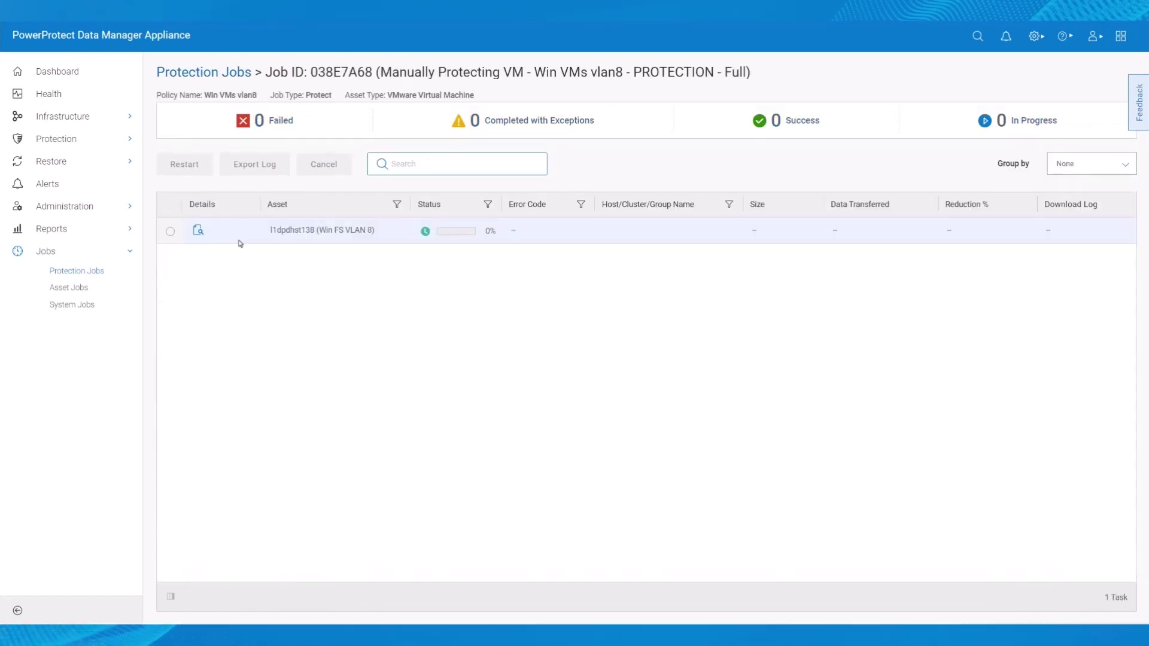
click(199, 232)
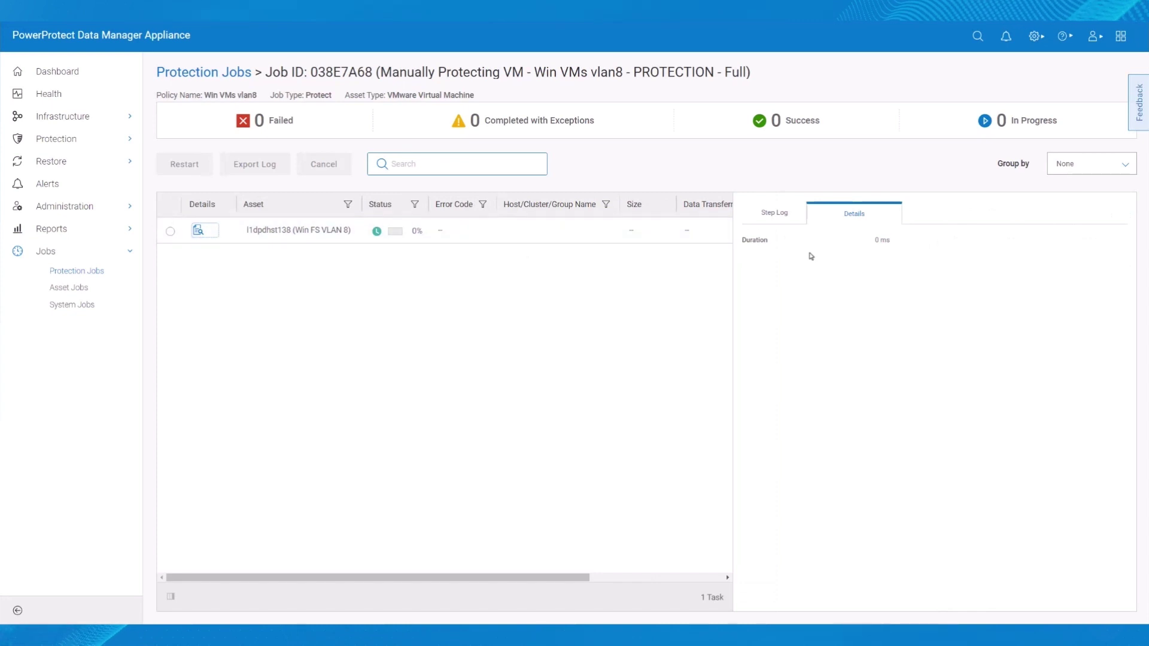
click(780, 216)
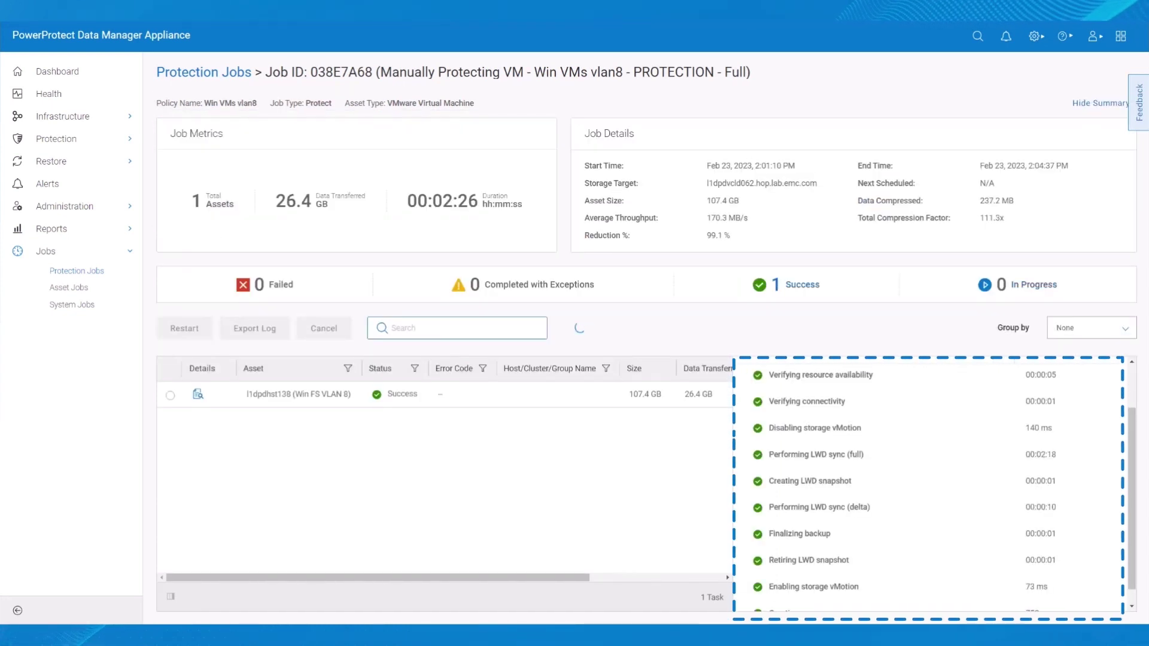
click(226, 73)
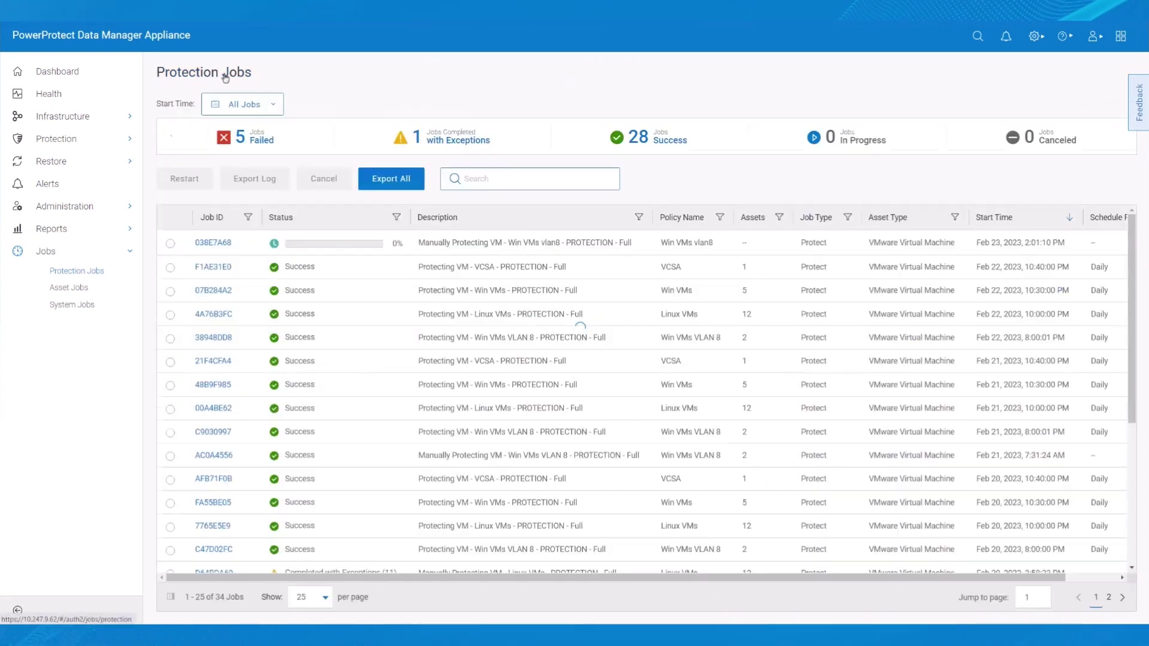